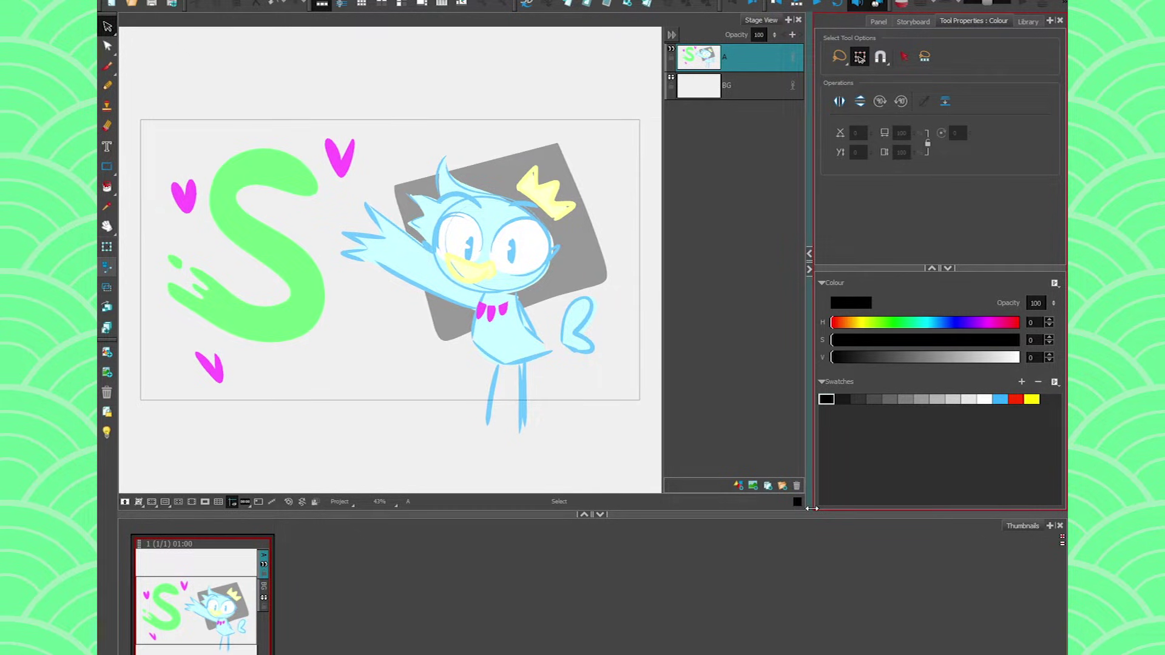
Widen the tool properties area, and collapse then restore the thumbnails area.
{"action": "left_click_drag", "start_coordinate": [807, 287], "coordinate": [857, 291]}
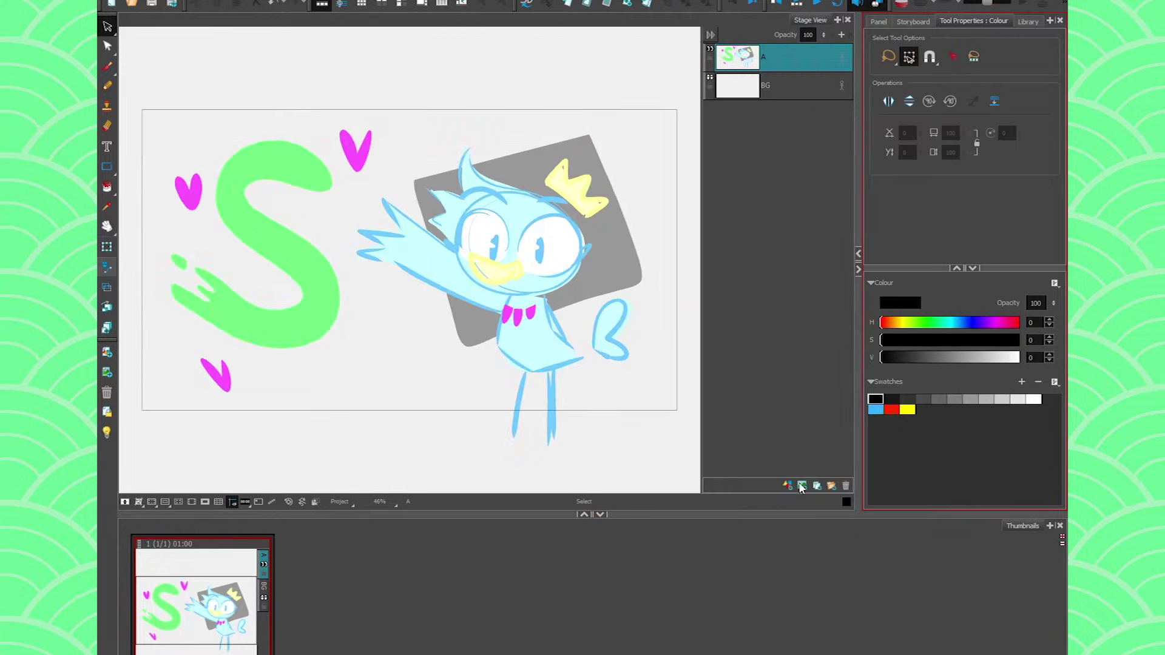
{"action": "left_click", "coordinate": [600, 515]}
{"action": "left_click", "coordinate": [409, 484]}
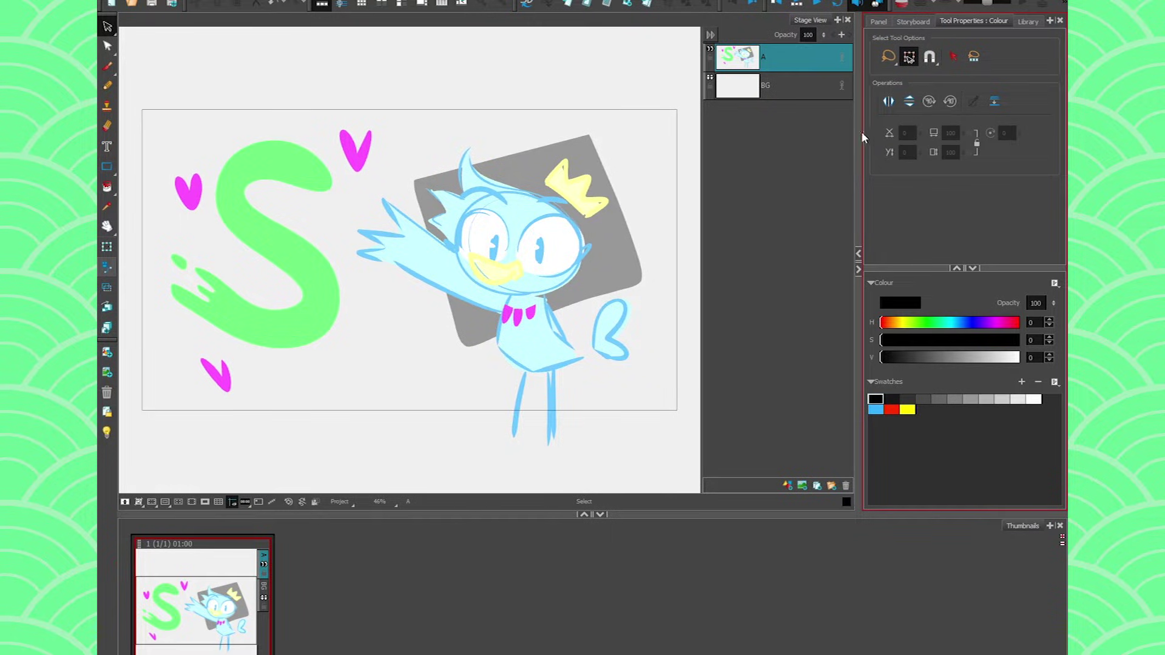
{"action": "left_click_drag", "start_coordinate": [861, 131], "coordinate": [808, 132]}
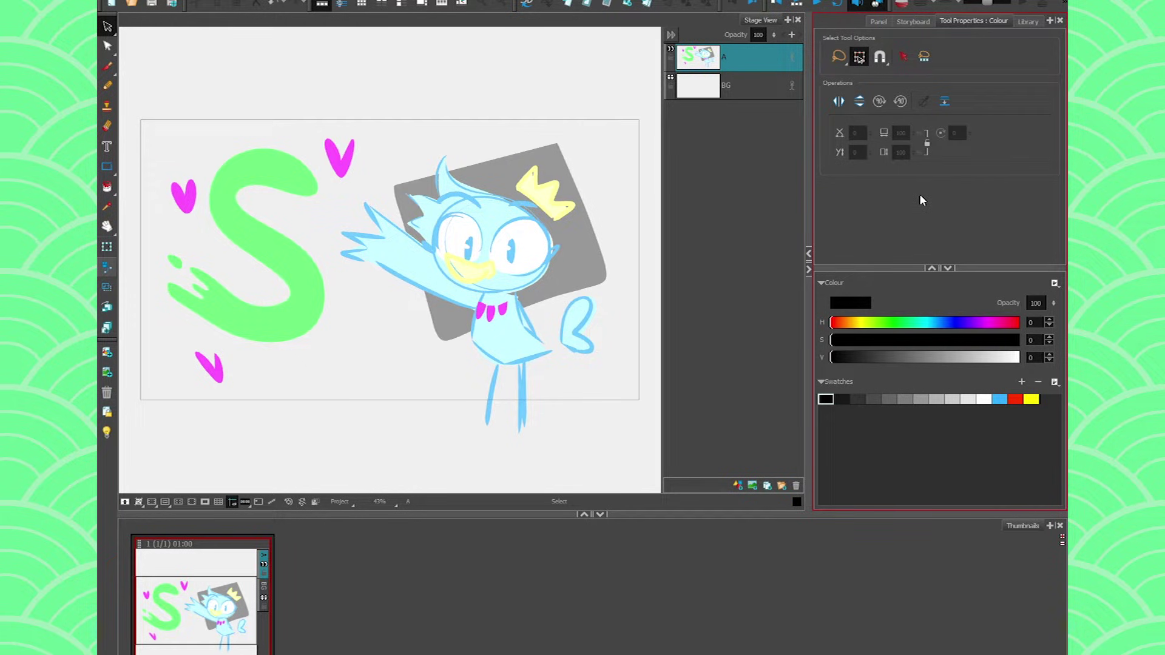
Test Select, Select By Colour and Cutter on the bird's head, leaving it unchanged, then take the Brush.
{"action": "left_click", "coordinate": [107, 26]}
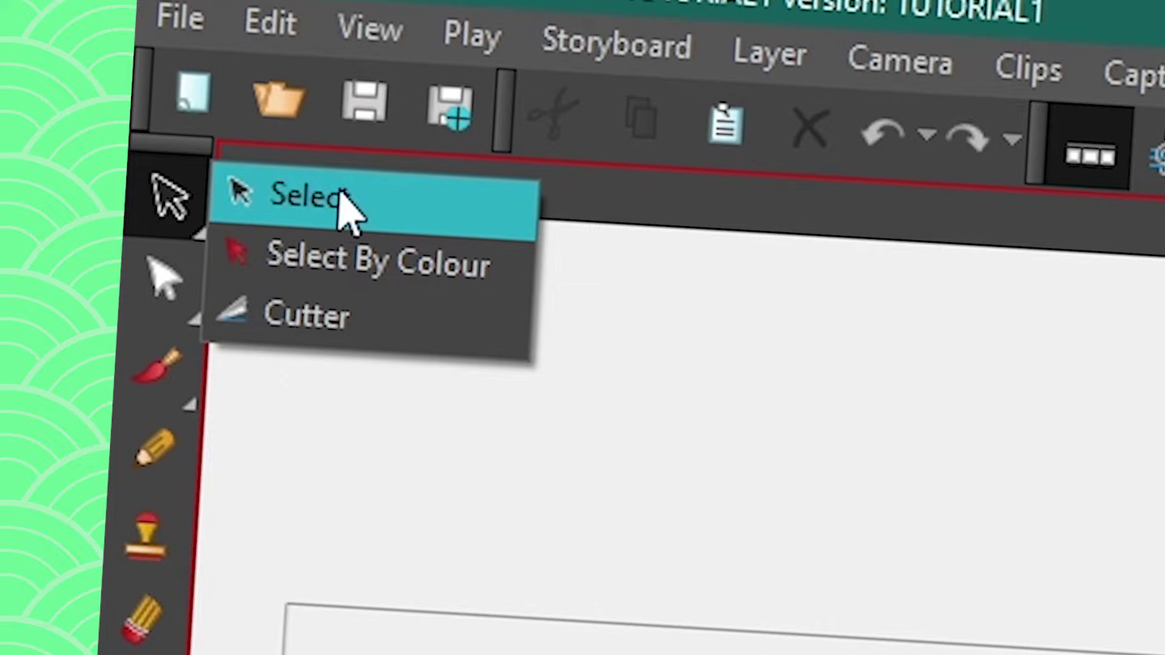
{"action": "left_click", "coordinate": [149, 25]}
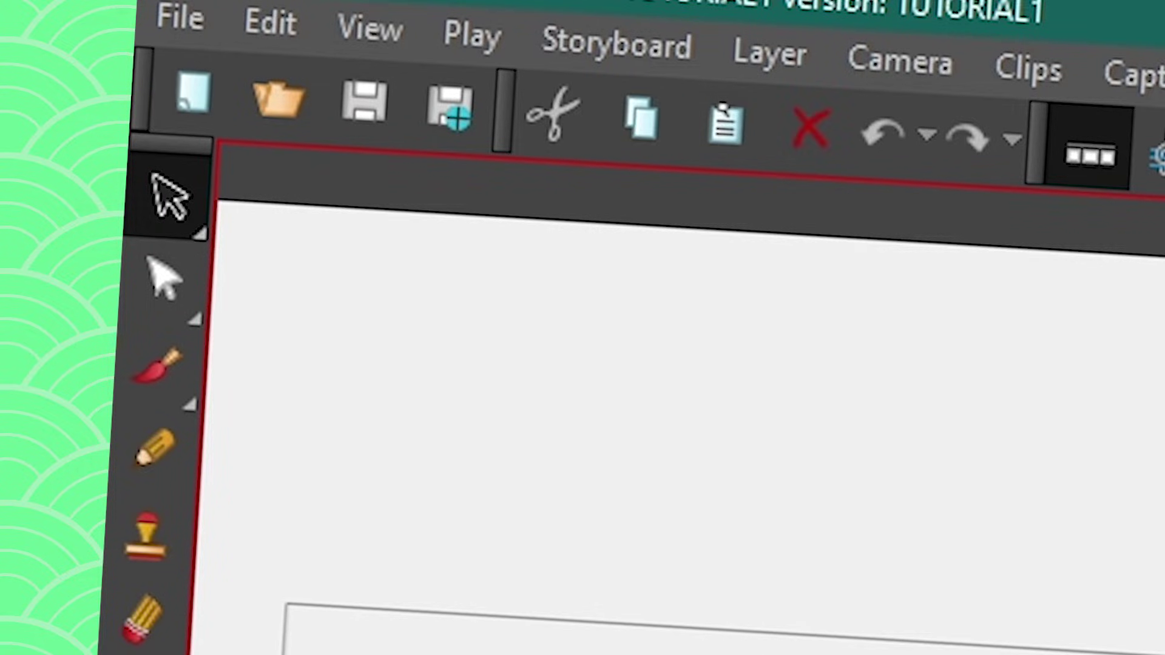
{"action": "left_click", "coordinate": [177, 203]}
{"action": "left_click", "coordinate": [421, 286]}
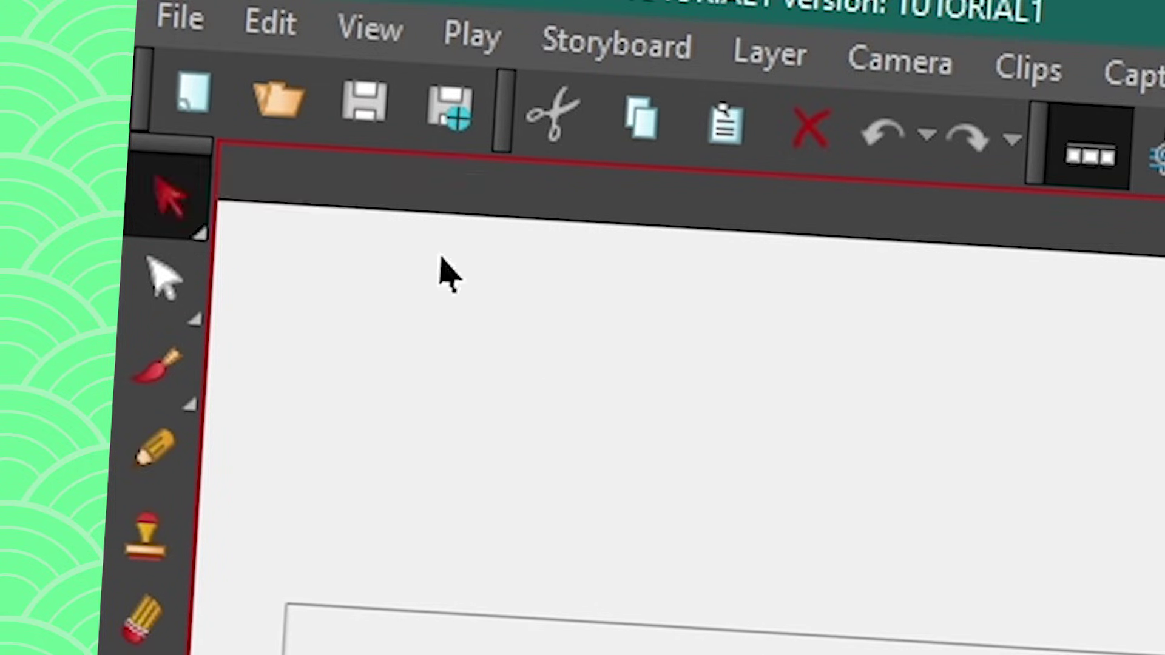
{"action": "left_click", "coordinate": [482, 229]}
{"action": "mouse_move", "coordinate": [490, 230]}
{"action": "left_mouse_down"}
{"action": "mouse_move", "coordinate": [410, 123]}
{"action": "mouse_move", "coordinate": [490, 231]}
{"action": "left_mouse_up"}
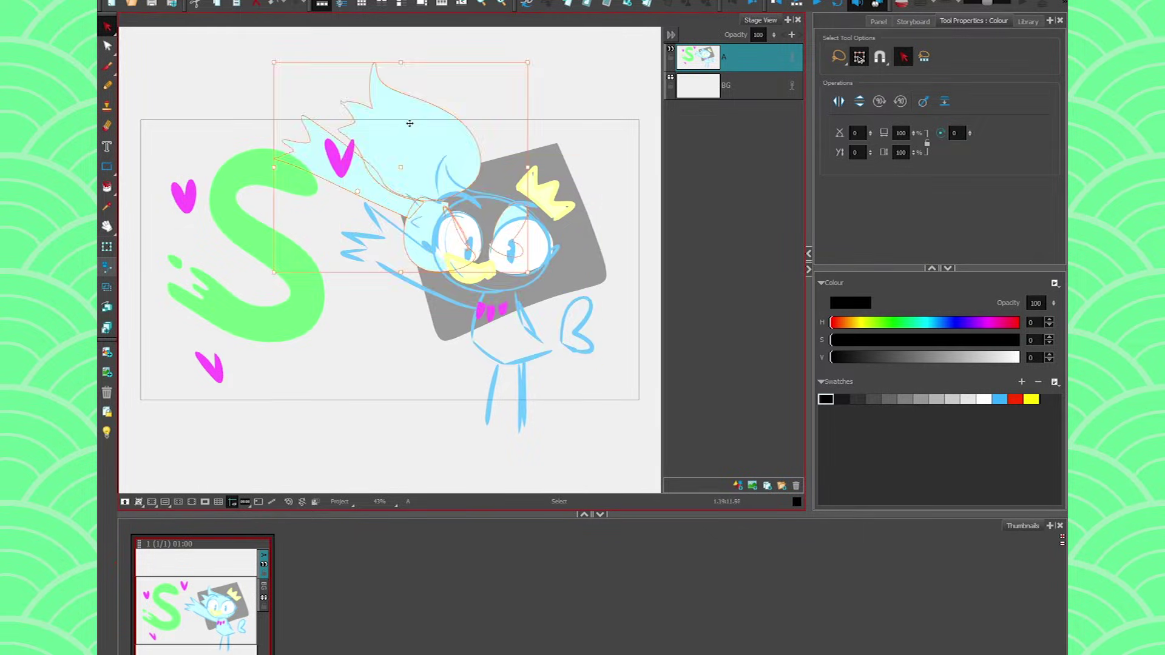
{"action": "left_click", "coordinate": [107, 26]}
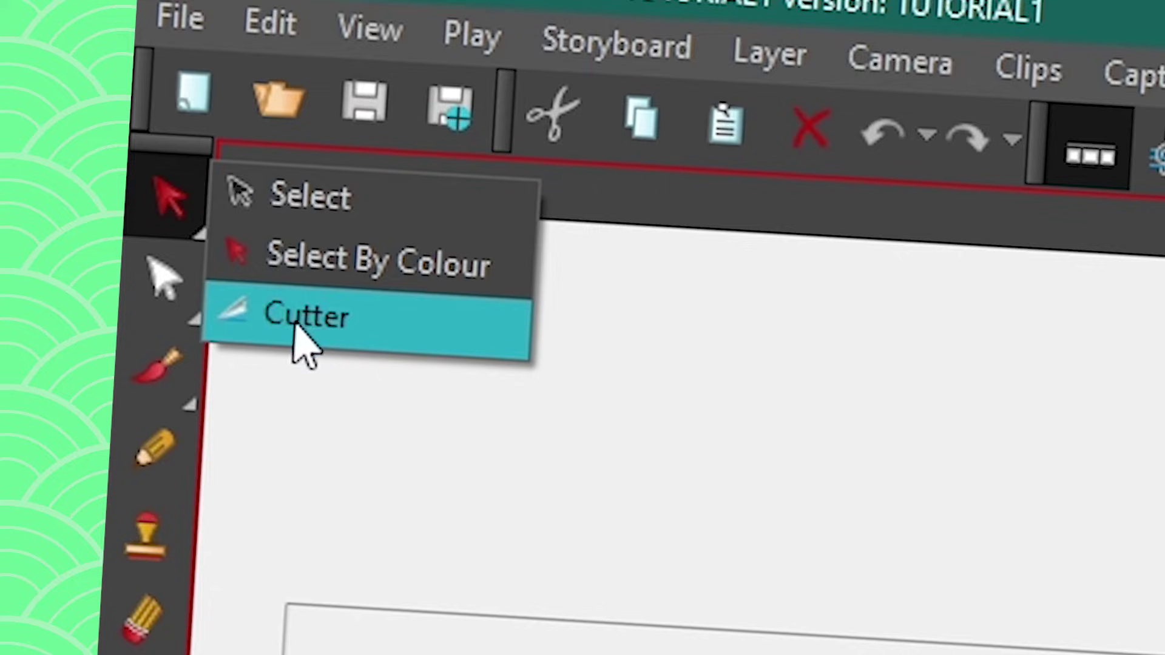
{"action": "left_click", "coordinate": [341, 317]}
{"action": "mouse_move", "coordinate": [476, 153]}
{"action": "left_mouse_down"}
{"action": "mouse_move", "coordinate": [491, 161]}
{"action": "mouse_move", "coordinate": [505, 374]}
{"action": "mouse_move", "coordinate": [476, 153]}
{"action": "left_mouse_up"}
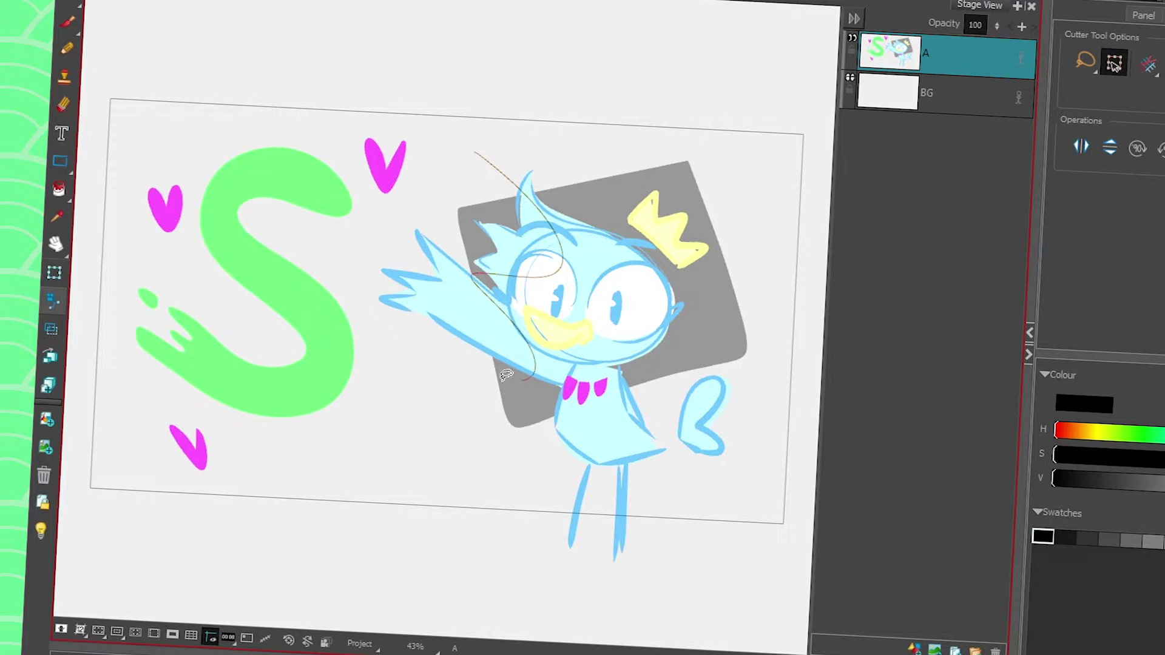
{"action": "left_click_drag", "start_coordinate": [457, 300], "coordinate": [428, 285]}
{"action": "left_click", "coordinate": [270, 5]}
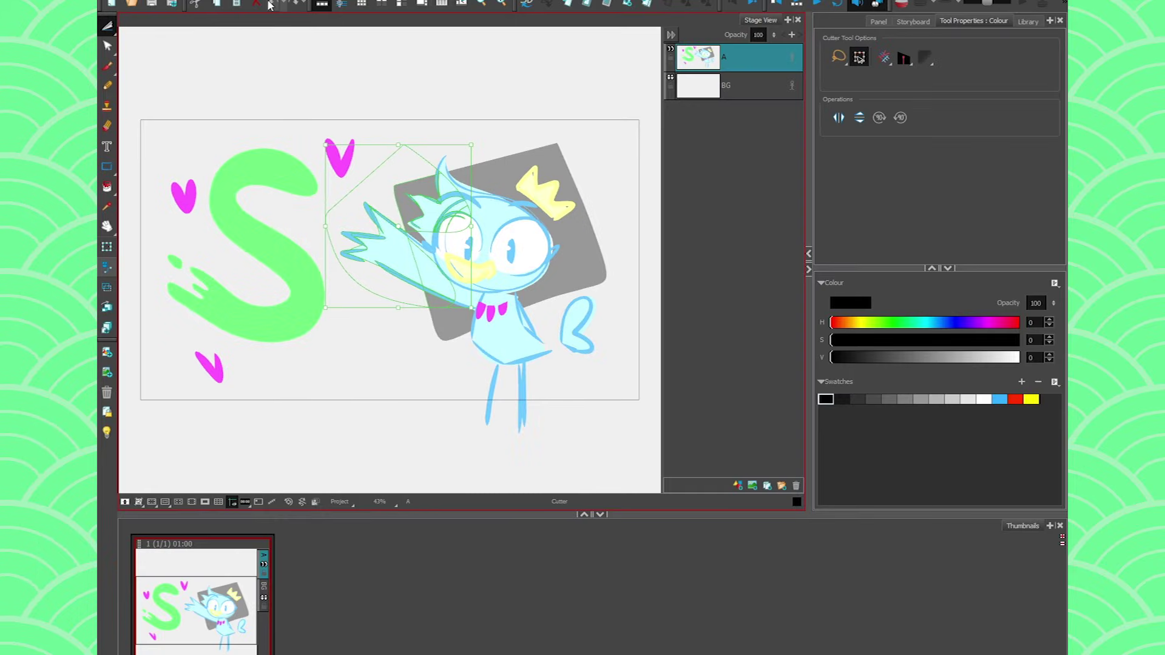
{"action": "left_click", "coordinate": [107, 64]}
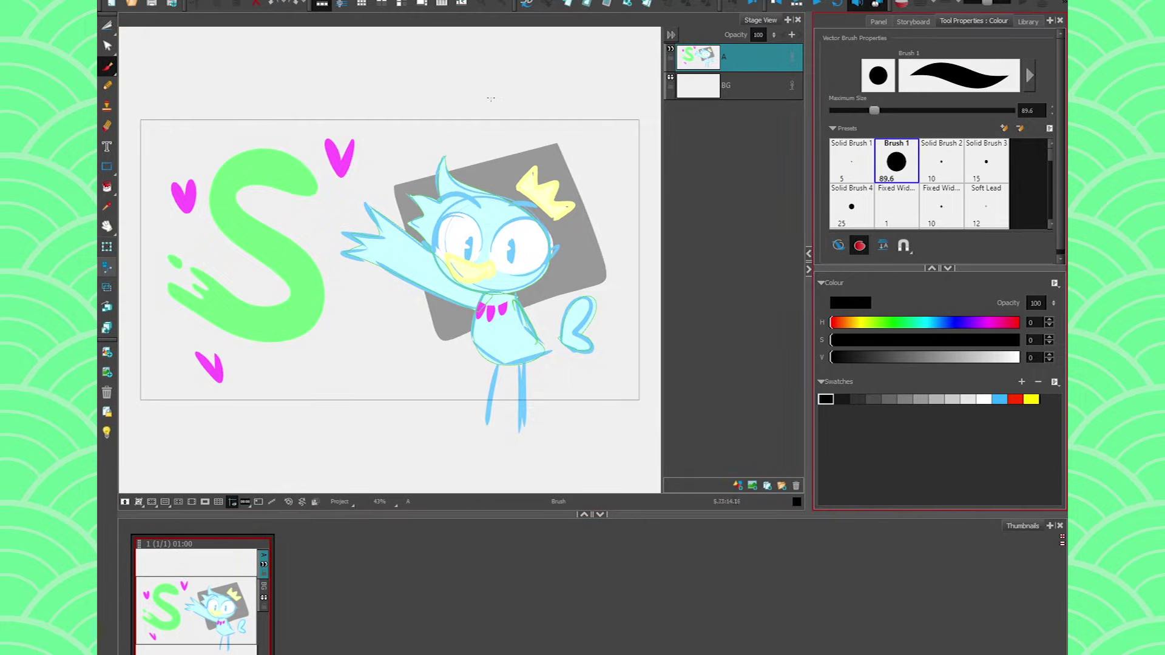
Brush a looping black wavy stroke above the frame and four vertical rungs across it.
{"action": "mouse_move", "coordinate": [513, 100]}
{"action": "left_mouse_down"}
{"action": "mouse_move", "coordinate": [307, 49]}
{"action": "mouse_move", "coordinate": [364, 125]}
{"action": "mouse_move", "coordinate": [503, 127]}
{"action": "left_mouse_up"}
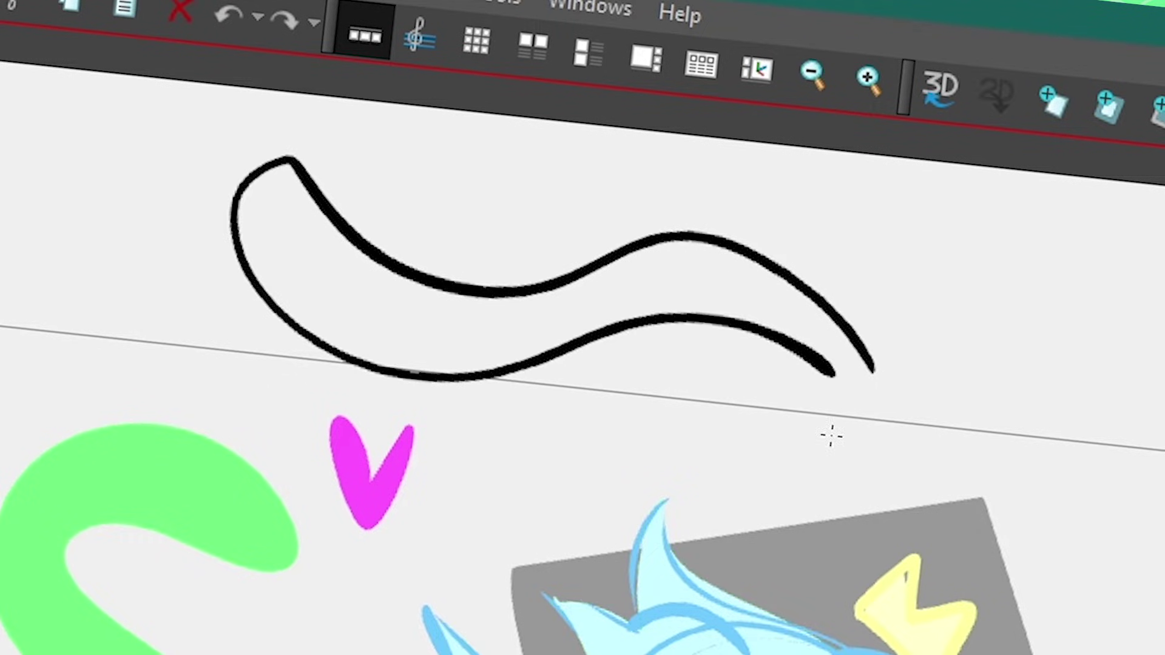
{"action": "left_click_drag", "start_coordinate": [795, 212], "coordinate": [737, 373]}
{"action": "left_click_drag", "start_coordinate": [701, 181], "coordinate": [667, 382]}
{"action": "left_click_drag", "start_coordinate": [580, 192], "coordinate": [588, 419]}
{"action": "left_click_drag", "start_coordinate": [469, 205], "coordinate": [479, 413]}
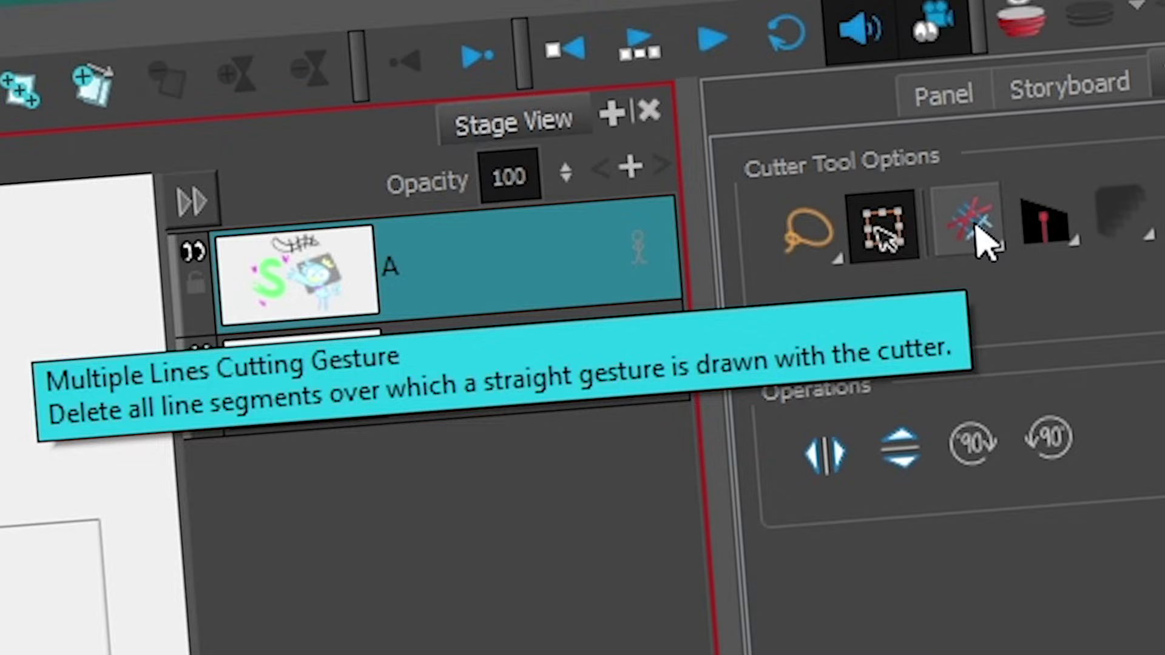
Trim the rung tops and bottoms with the Cutter's Single and Multiple Lines gestures.
{"action": "left_click", "coordinate": [986, 243]}
{"action": "left_click_drag", "start_coordinate": [390, 195], "coordinate": [686, 206]}
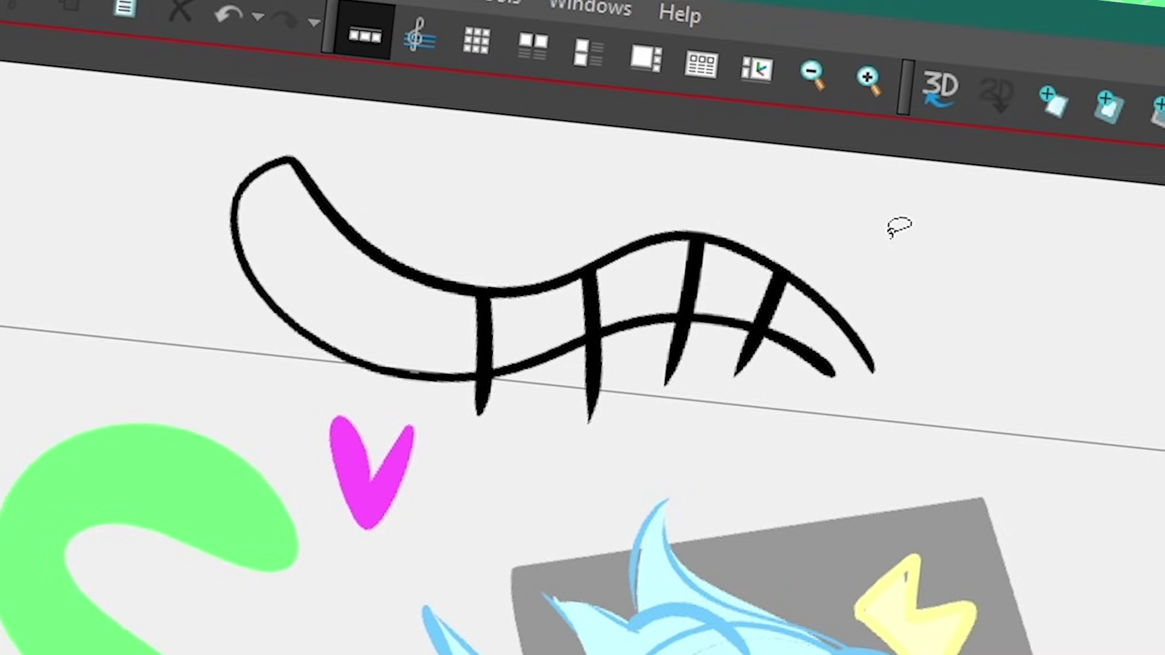
{"action": "left_click_drag", "start_coordinate": [429, 408], "coordinate": [720, 356]}
{"action": "left_click", "coordinate": [227, 16]}
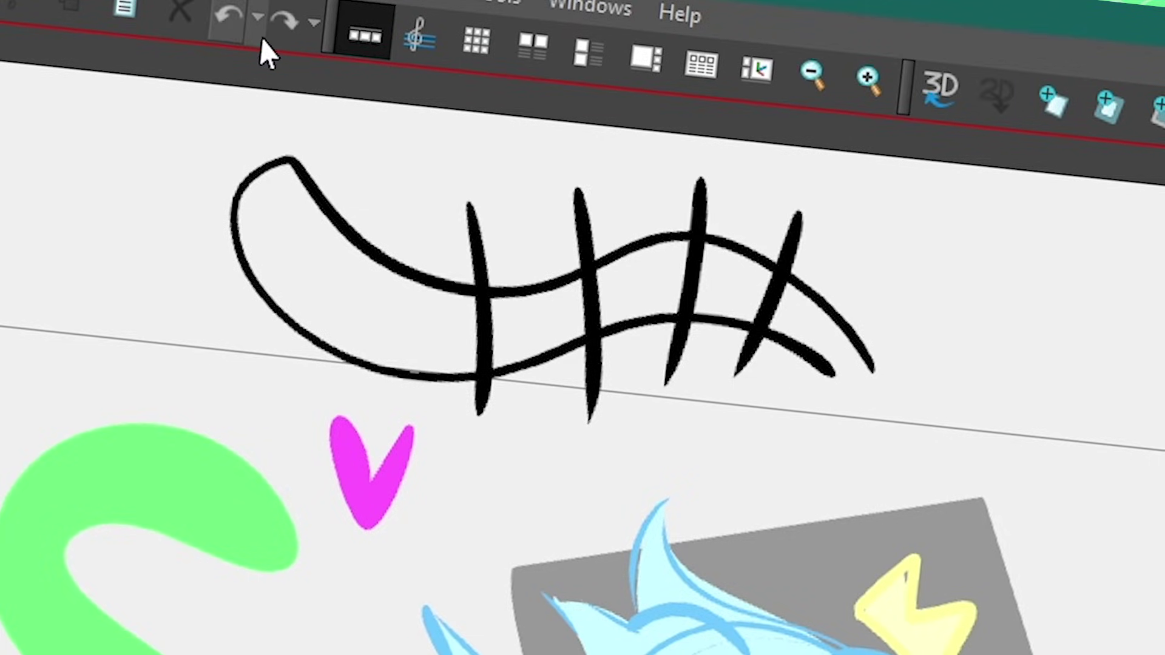
{"action": "left_click", "coordinate": [346, 304]}
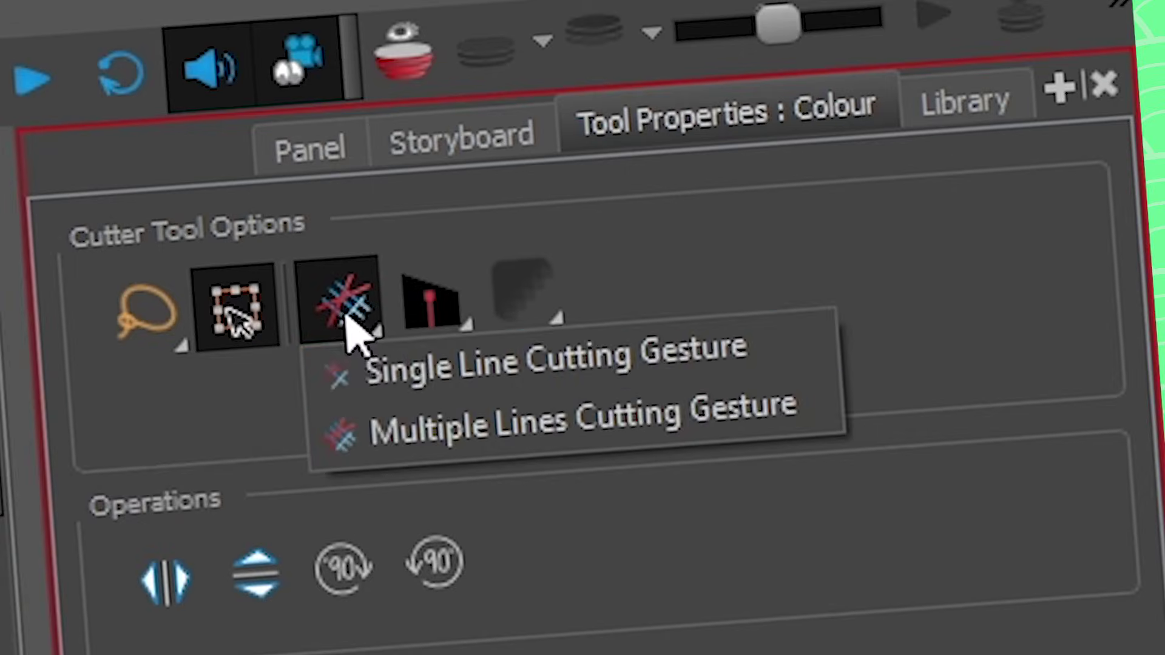
{"action": "left_click", "coordinate": [364, 370]}
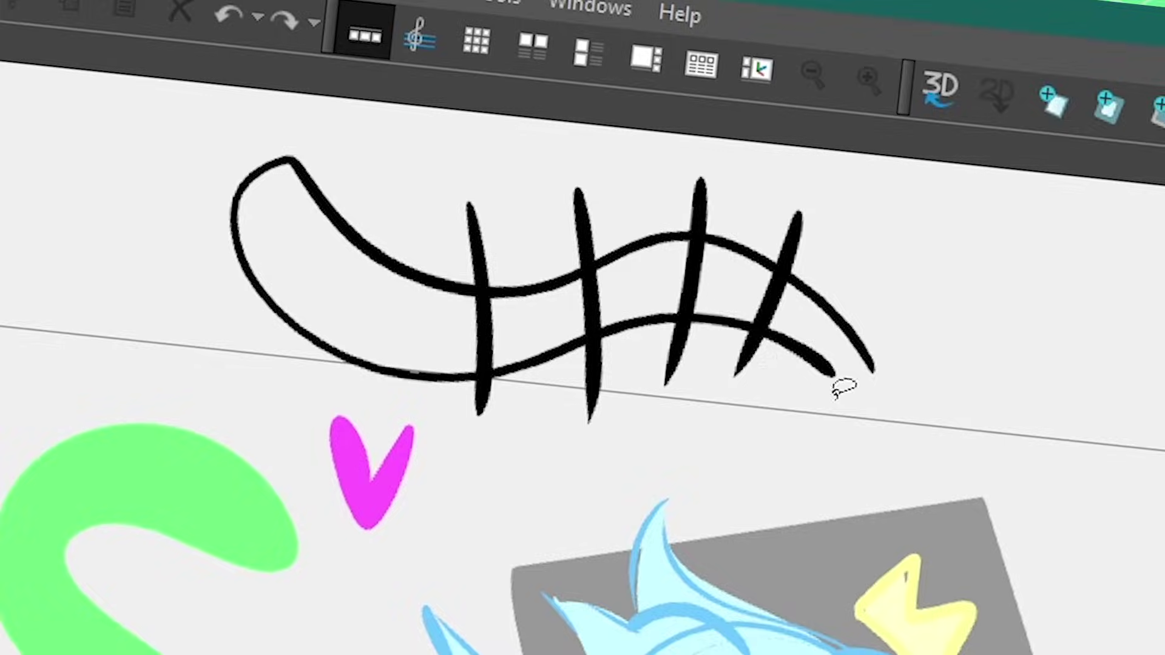
{"action": "mouse_move", "coordinate": [429, 218]}
{"action": "left_mouse_down"}
{"action": "mouse_move", "coordinate": [504, 255]}
{"action": "mouse_move", "coordinate": [613, 237]}
{"action": "left_mouse_up"}
{"action": "left_click_drag", "start_coordinate": [572, 162], "coordinate": [789, 243]}
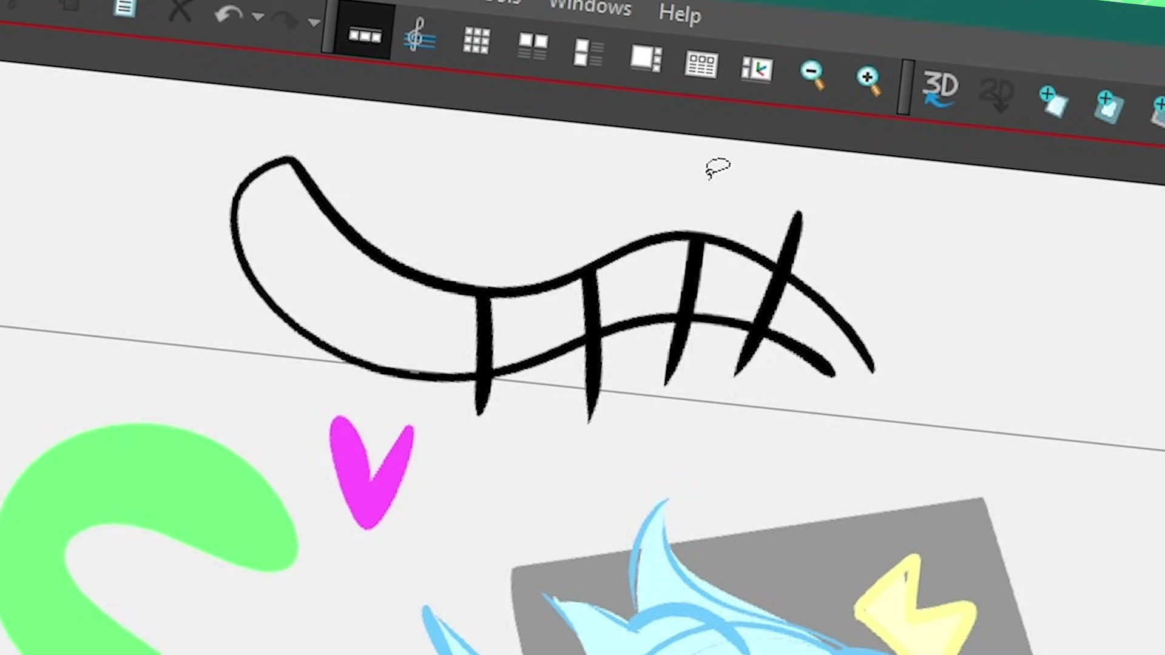
{"action": "left_click", "coordinate": [382, 213]}
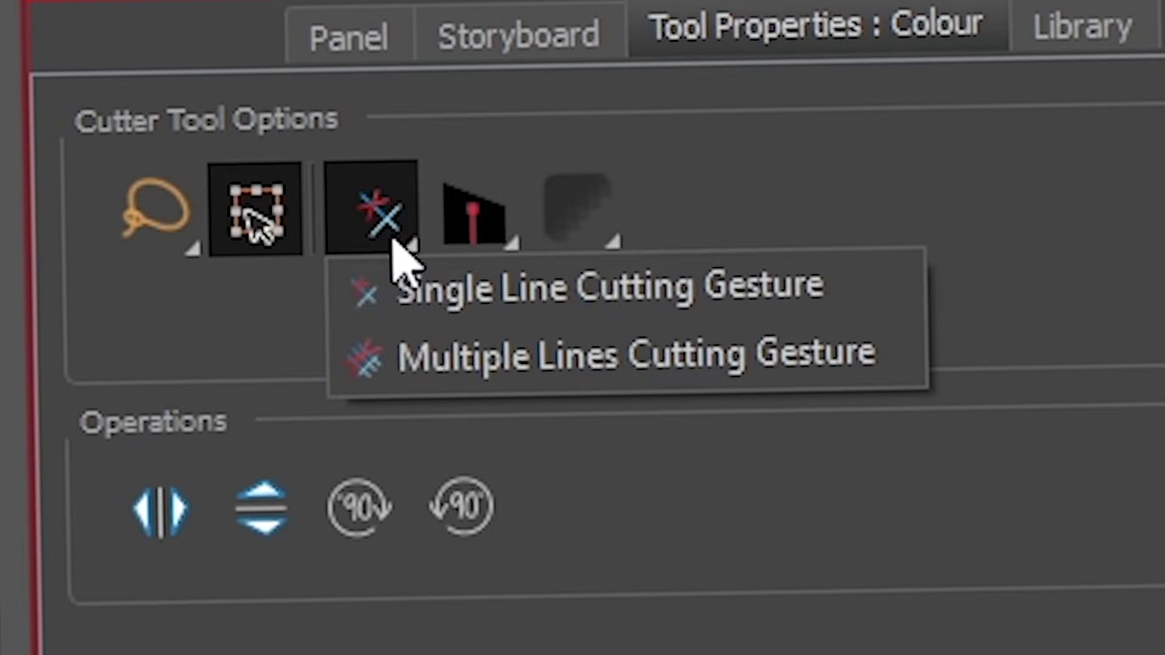
{"action": "left_click", "coordinate": [403, 364]}
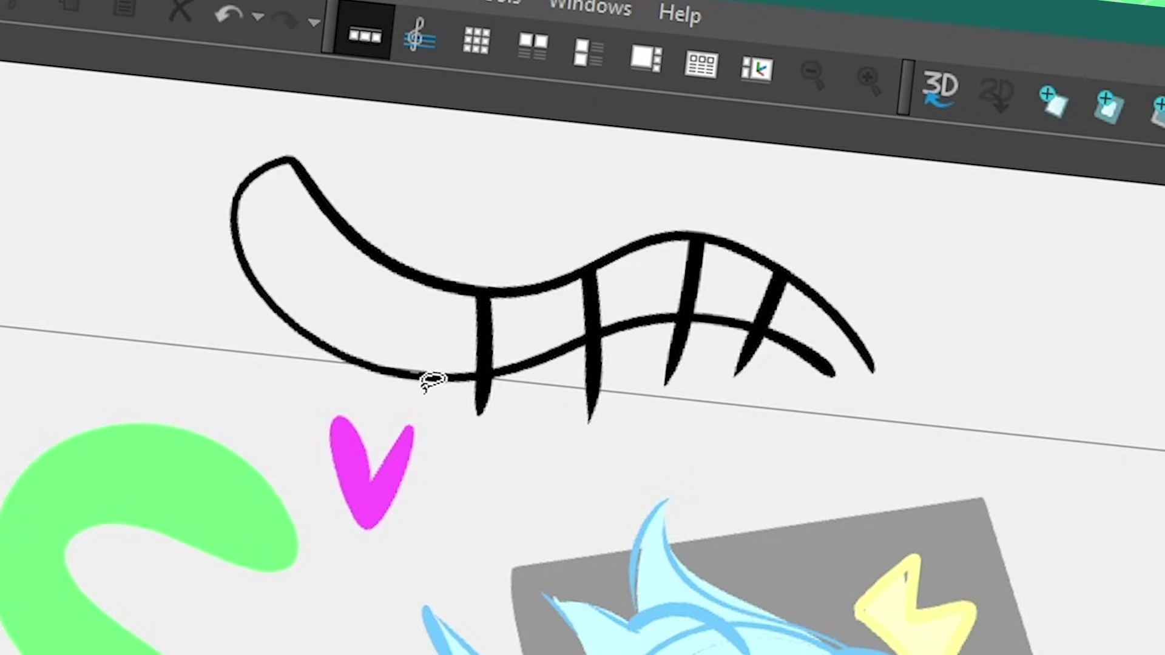
{"action": "left_click_drag", "start_coordinate": [429, 377], "coordinate": [795, 351]}
Try the Contour Editor and Centerline Editor on a stroke to view its centreline.
{"action": "left_click", "coordinate": [164, 201]}
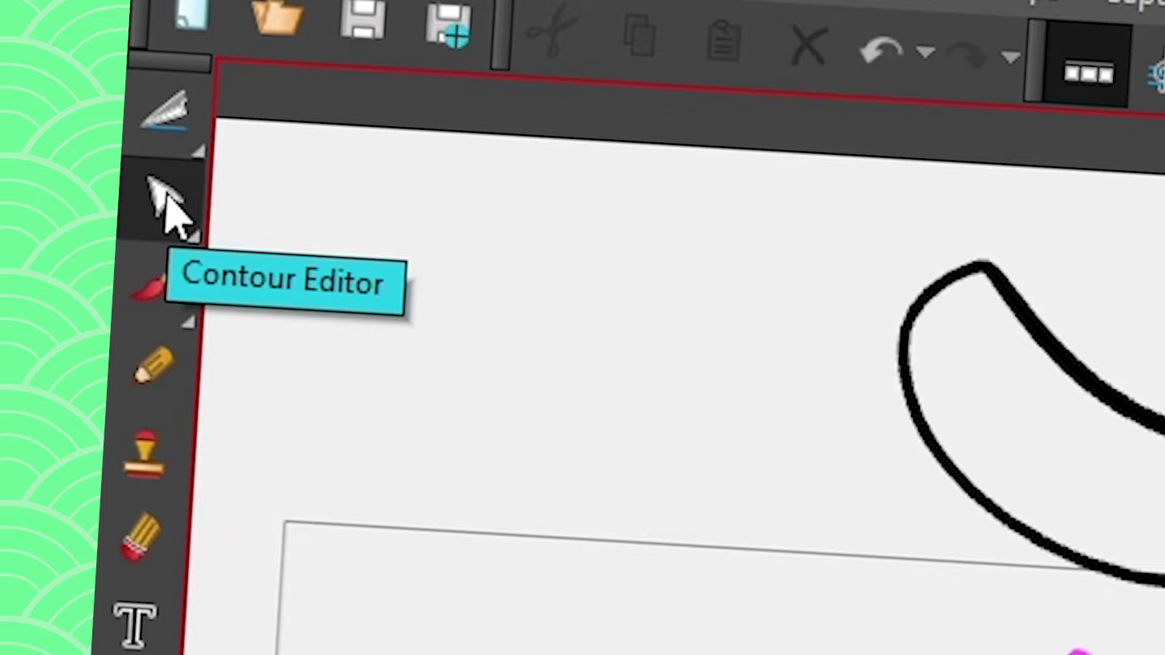
{"action": "left_click", "coordinate": [162, 204]}
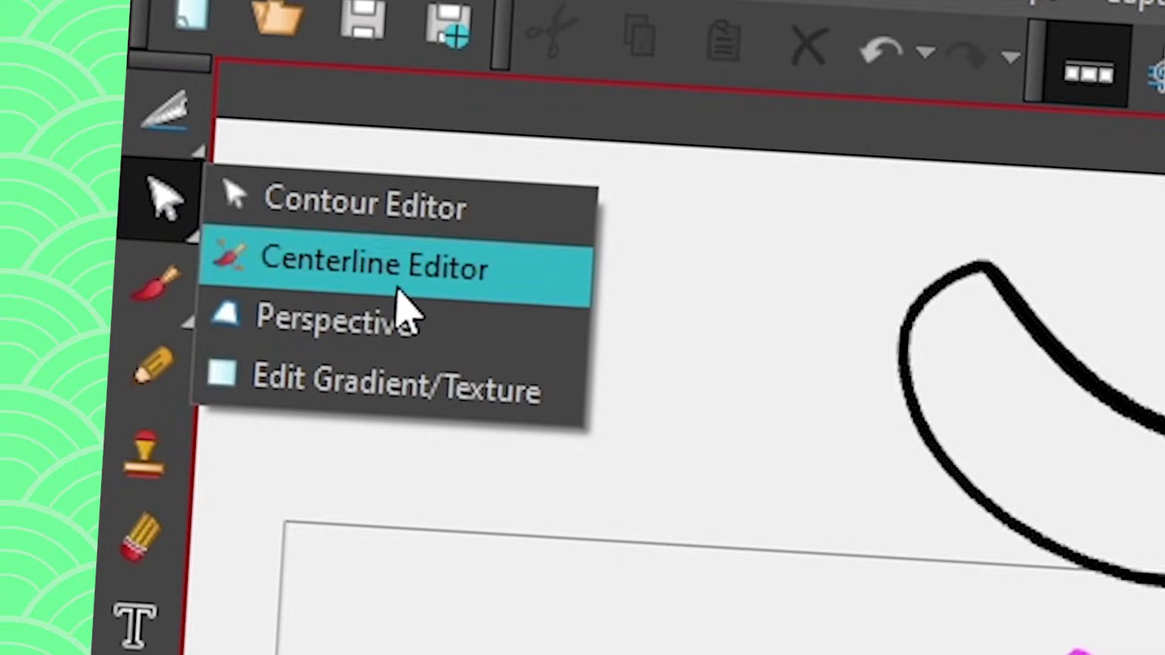
{"action": "left_click", "coordinate": [447, 276]}
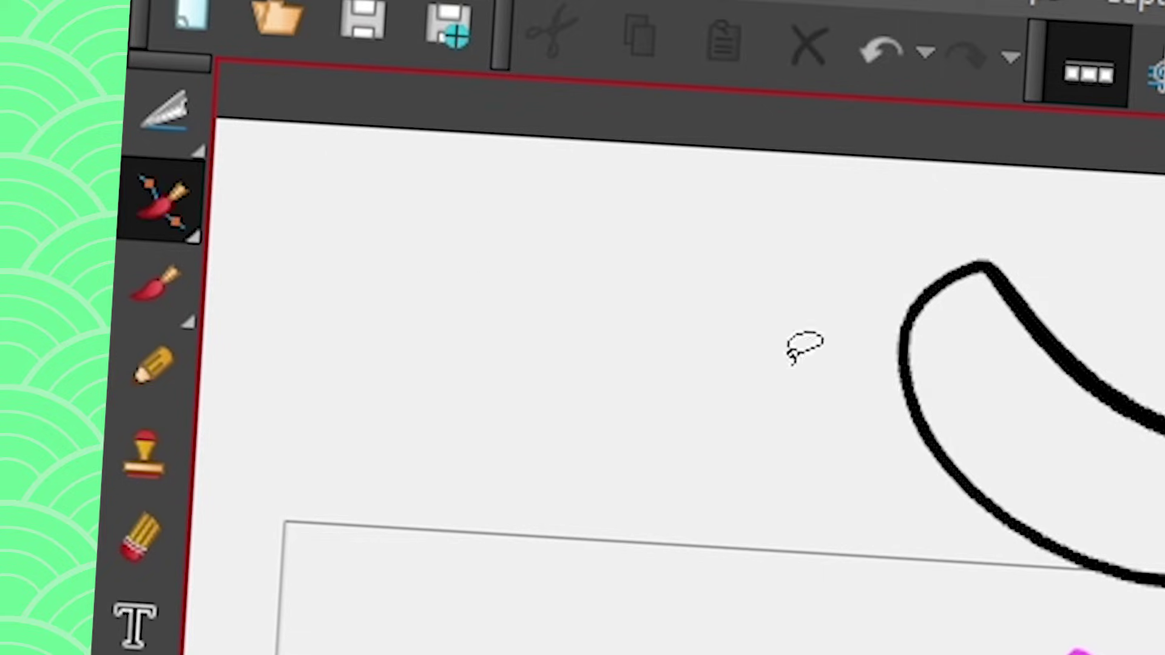
{"action": "left_click", "coordinate": [928, 452]}
Return to the Brush, draw and undo a test stroke, and inspect the Brush Tip settings.
{"action": "left_click", "coordinate": [159, 290]}
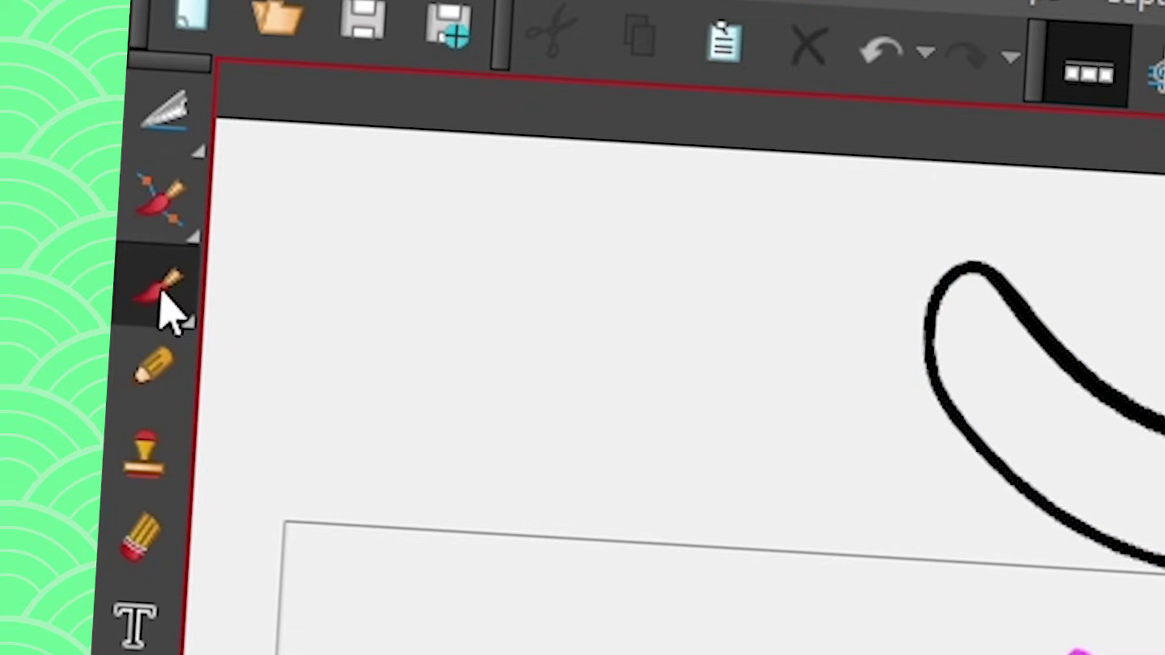
{"action": "mouse_move", "coordinate": [842, 477]}
{"action": "left_mouse_down"}
{"action": "mouse_move", "coordinate": [447, 396]}
{"action": "mouse_move", "coordinate": [325, 637]}
{"action": "left_mouse_up"}
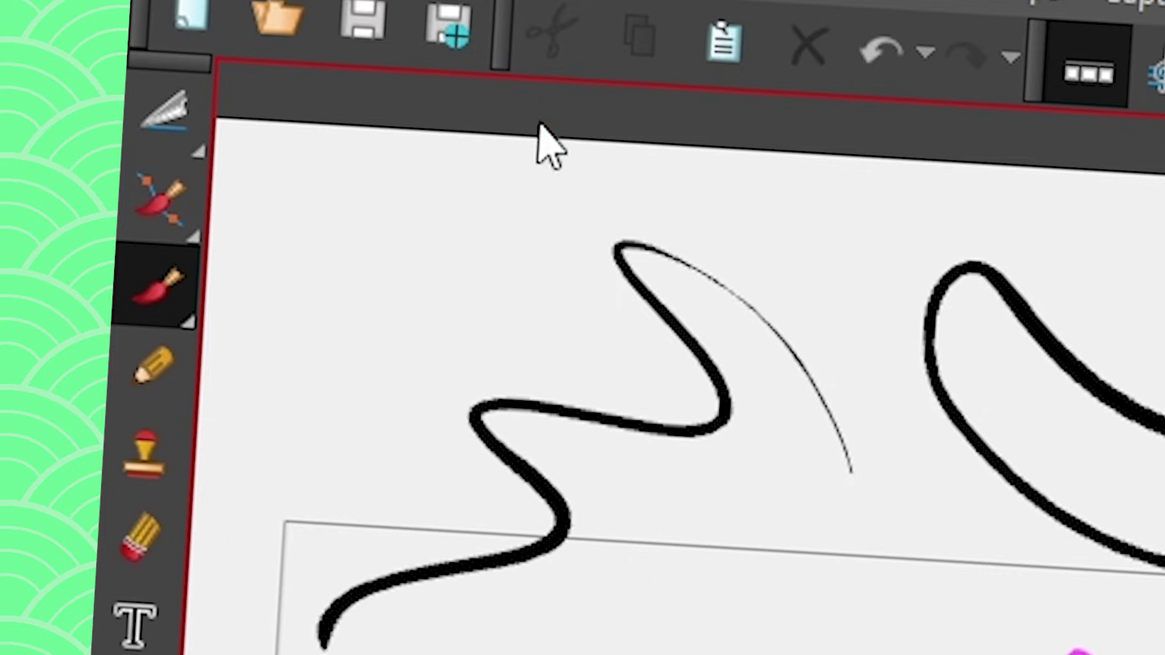
{"action": "left_click", "coordinate": [880, 56]}
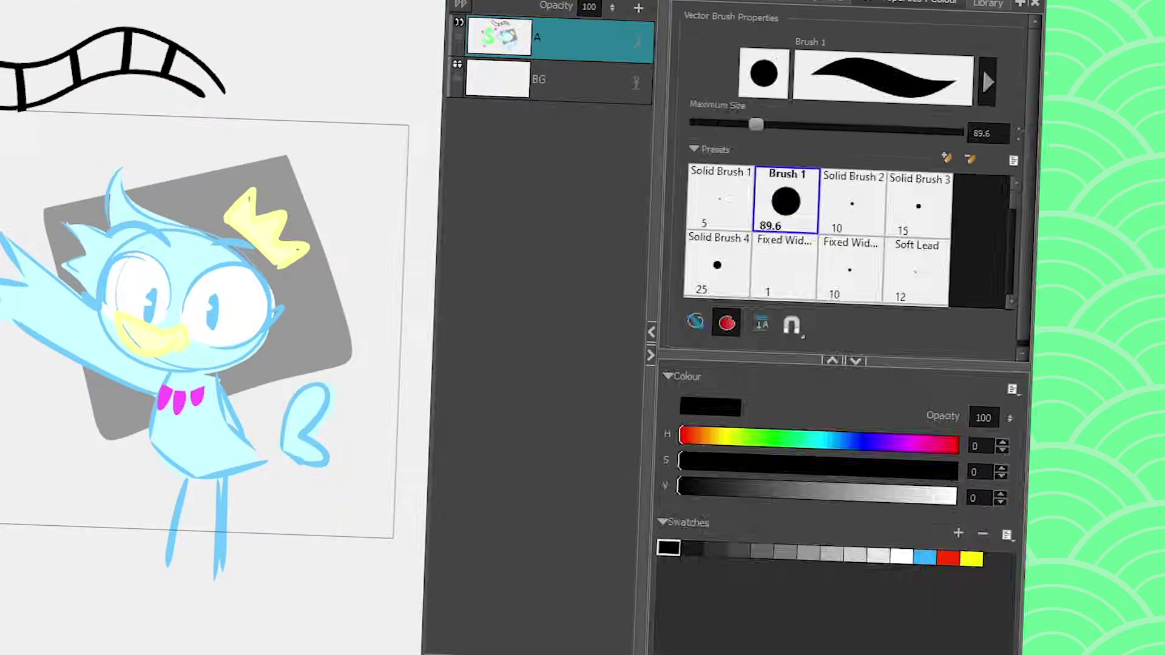
{"action": "left_click", "coordinate": [912, 140]}
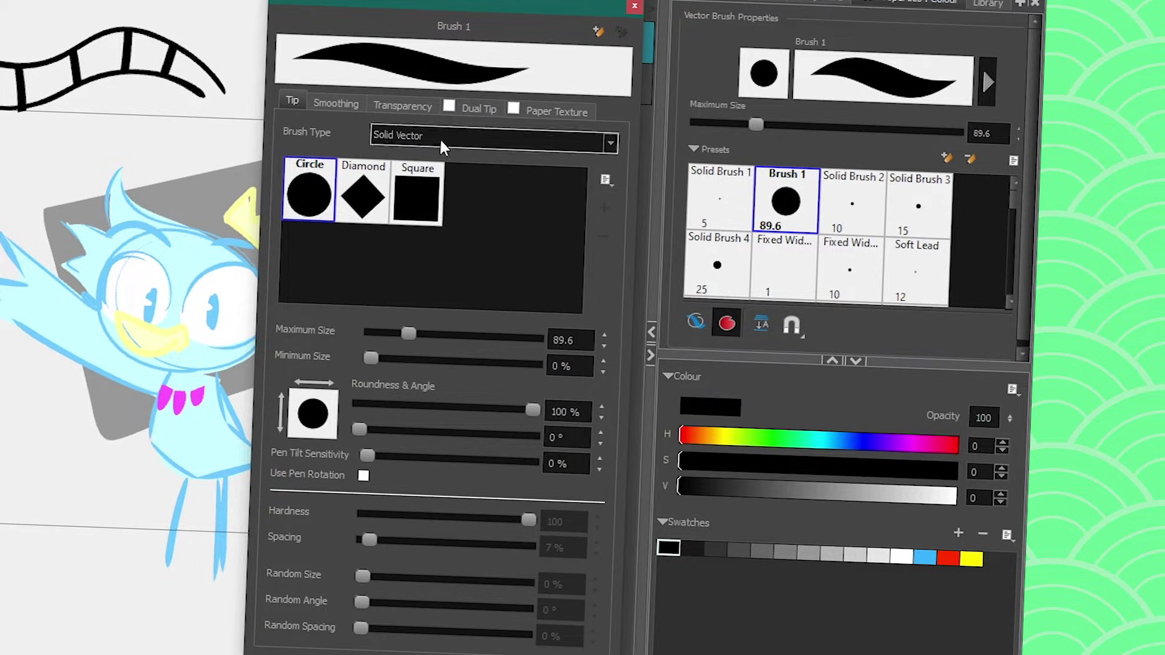
{"action": "left_click", "coordinate": [632, 11]}
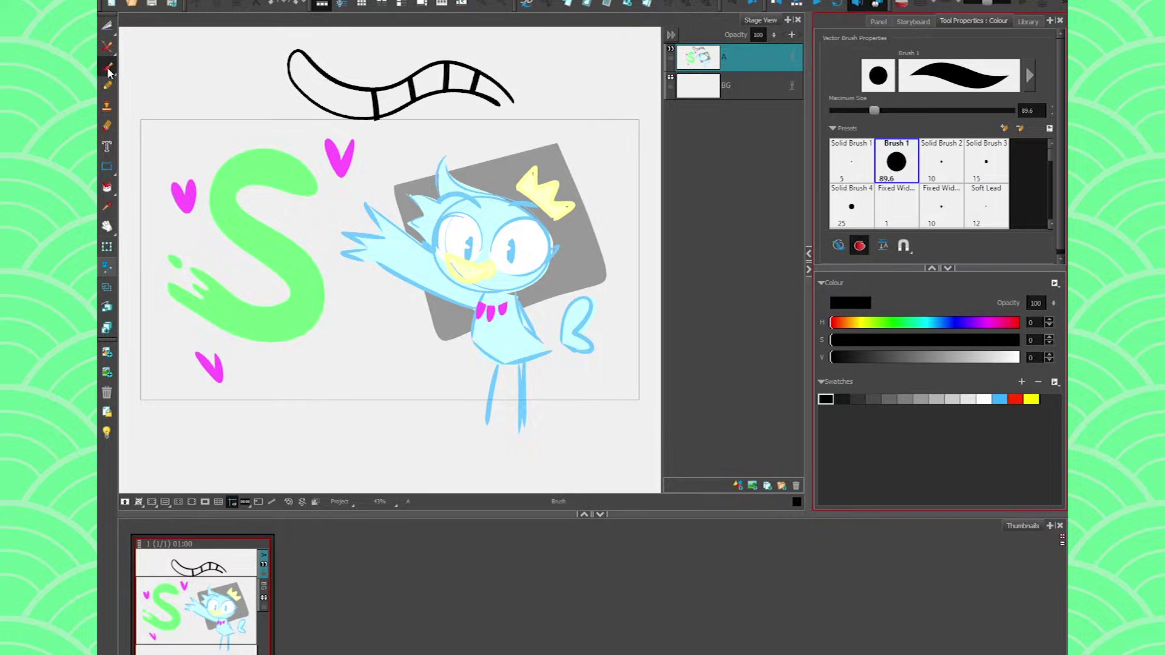
Choose the Pencil tool from the brush variants flyout.
{"action": "left_click", "coordinate": [111, 74]}
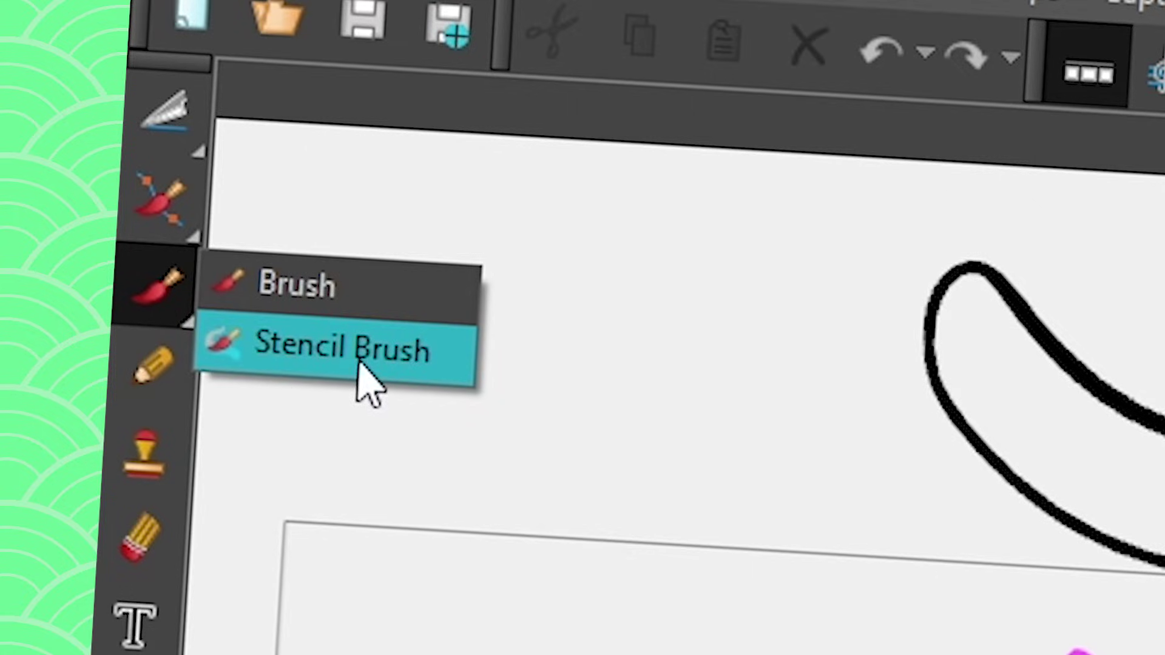
{"action": "left_click", "coordinate": [164, 394]}
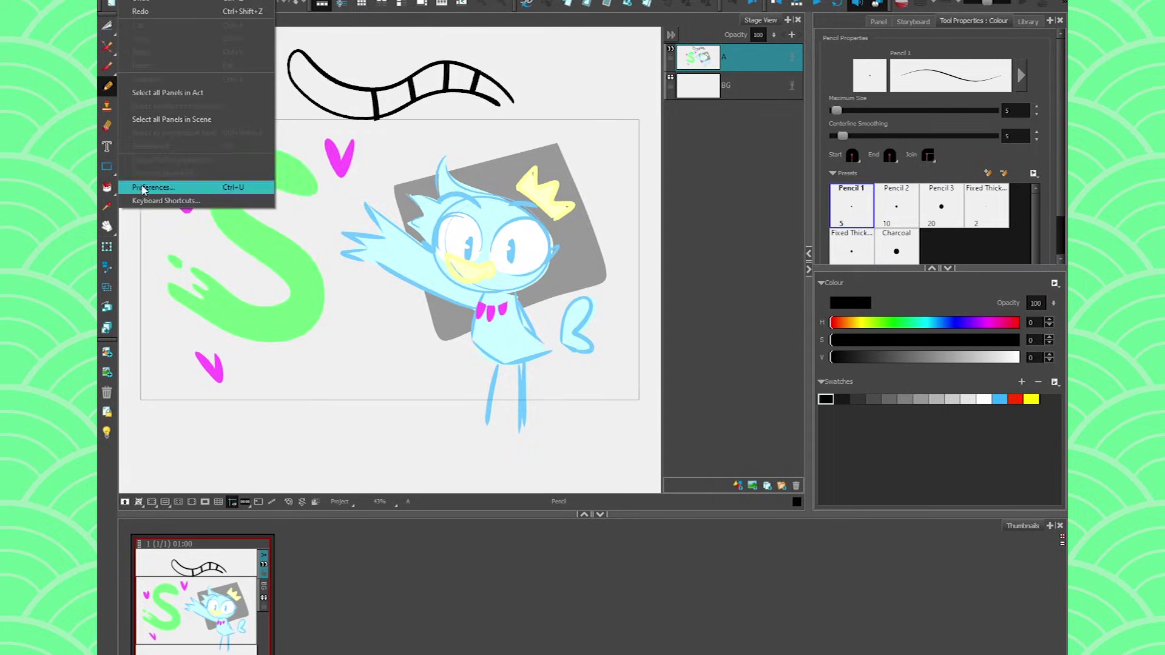
Add scene 2 after panel 1 and fill it with new panels until it has four blank panels.
{"action": "left_click", "coordinate": [170, 185]}
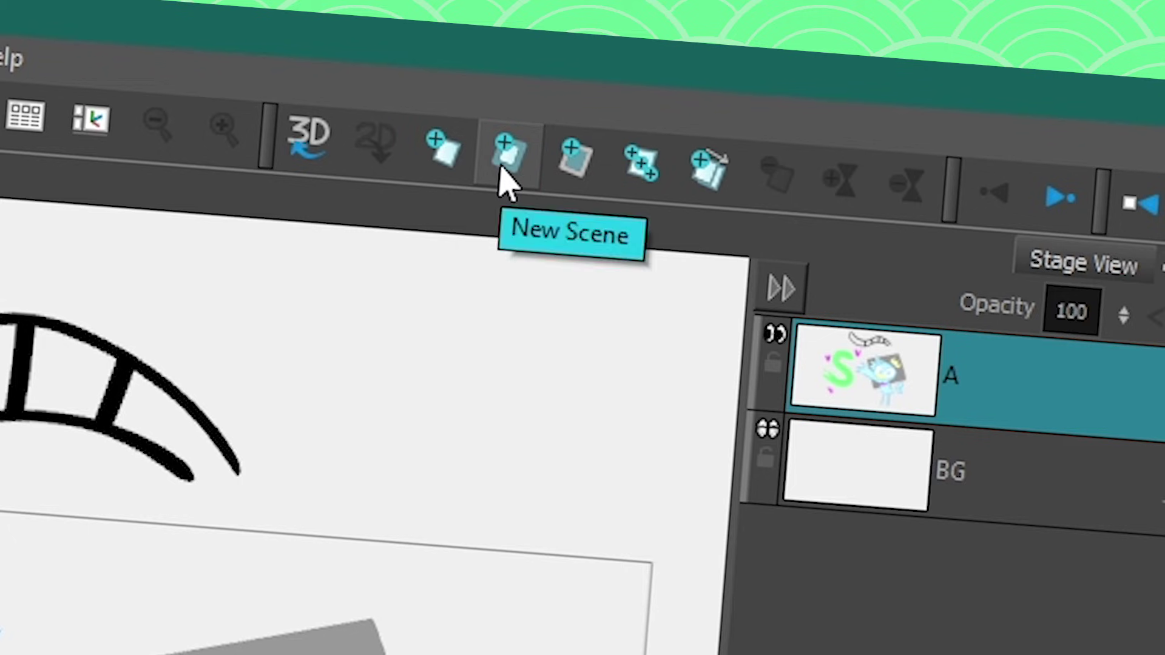
{"action": "left_click", "coordinate": [523, 173]}
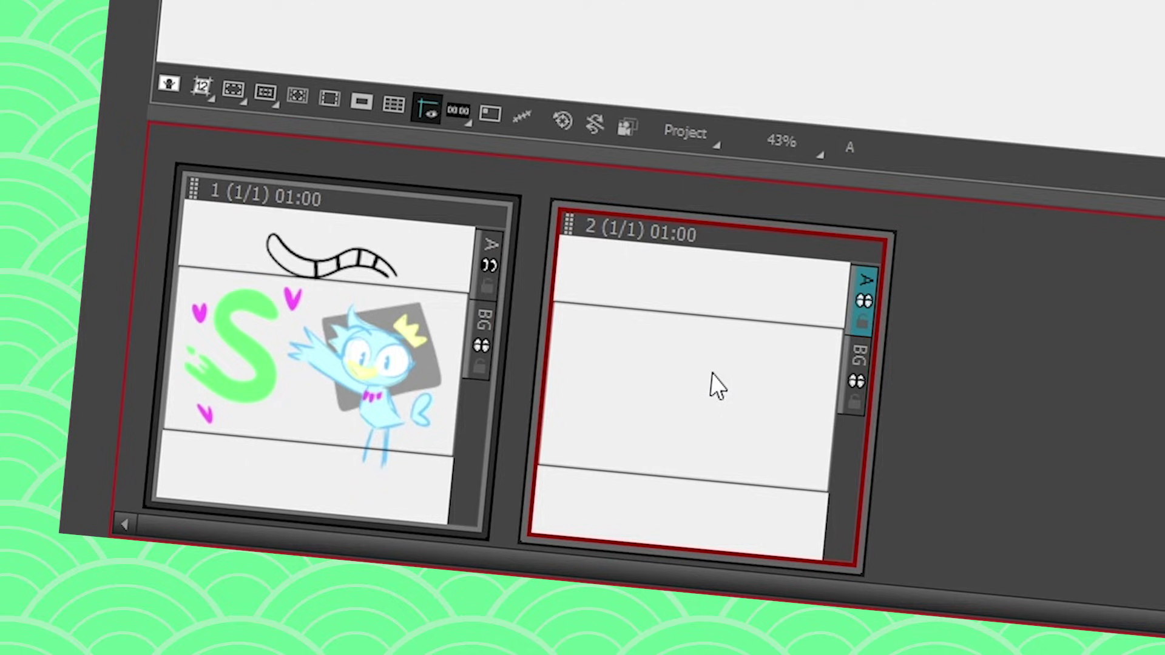
{"action": "key", "text": "ctrl+shift+n"}
{"action": "key", "text": "ctrl+shift+n"}
{"action": "key", "text": "ctrl+shift+n"}
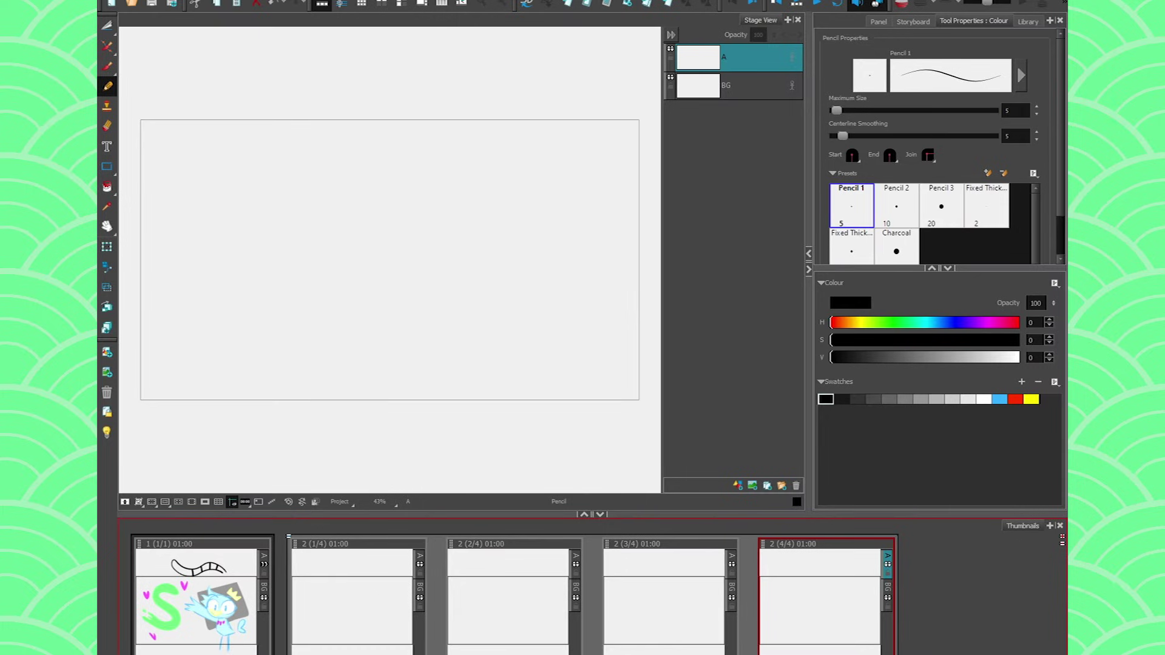
In Preferences > Colours, set Scene Group Box Colour One to magenta and Colour Two to cyan.
{"action": "left_click", "coordinate": [137, 1]}
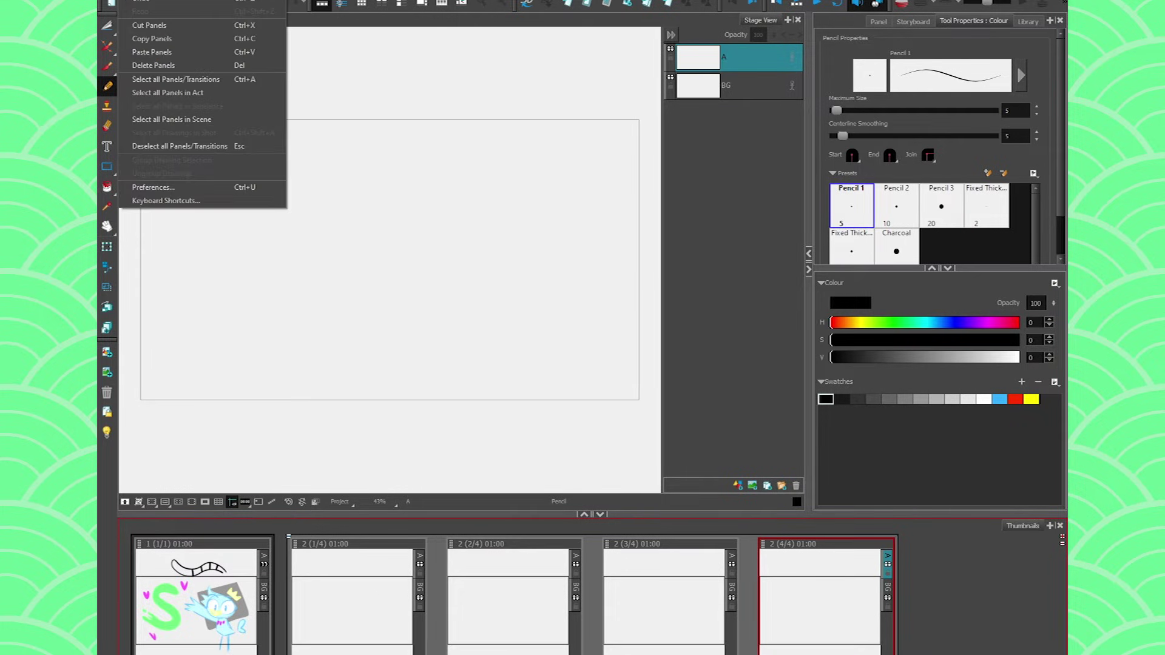
{"action": "left_click", "coordinate": [160, 188]}
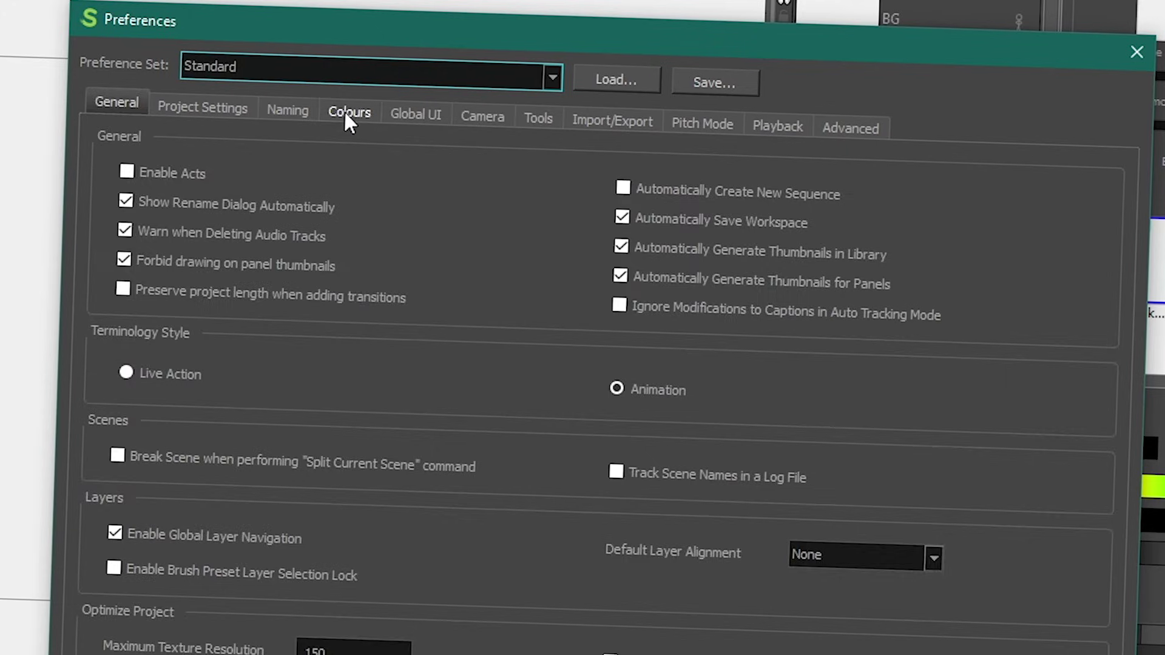
{"action": "left_click", "coordinate": [448, 142]}
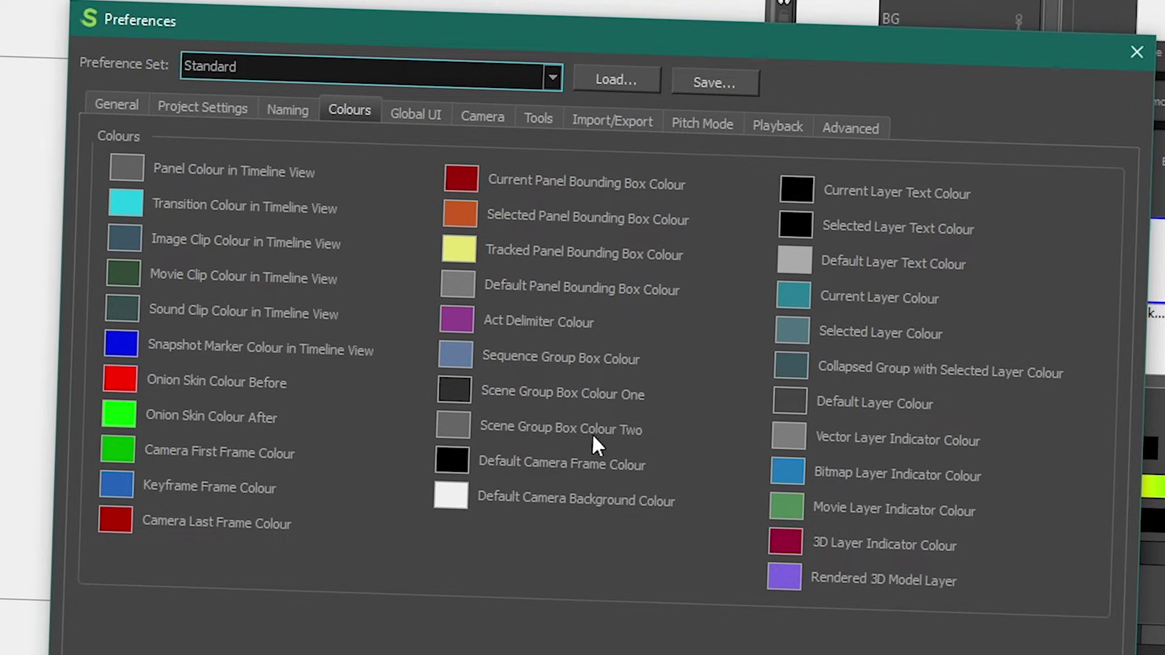
{"action": "left_click", "coordinate": [454, 391]}
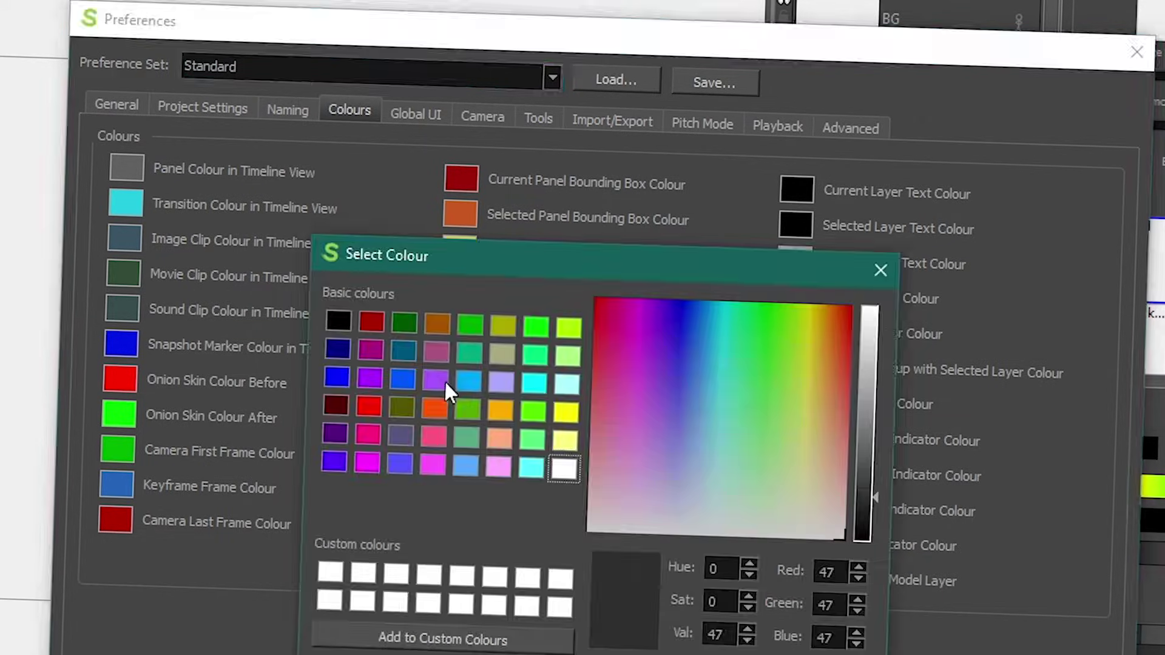
{"action": "left_click", "coordinate": [432, 465]}
{"action": "key", "text": "Return"}
{"action": "left_click", "coordinate": [460, 417]}
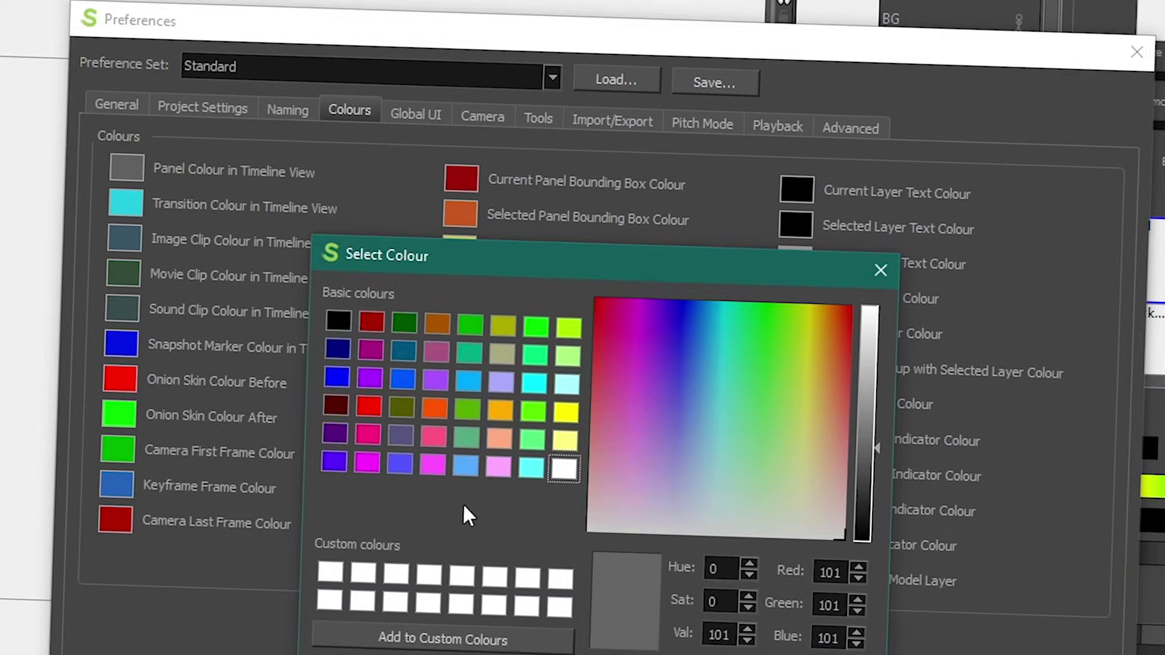
{"action": "left_click", "coordinate": [531, 467]}
{"action": "key", "text": "Return"}
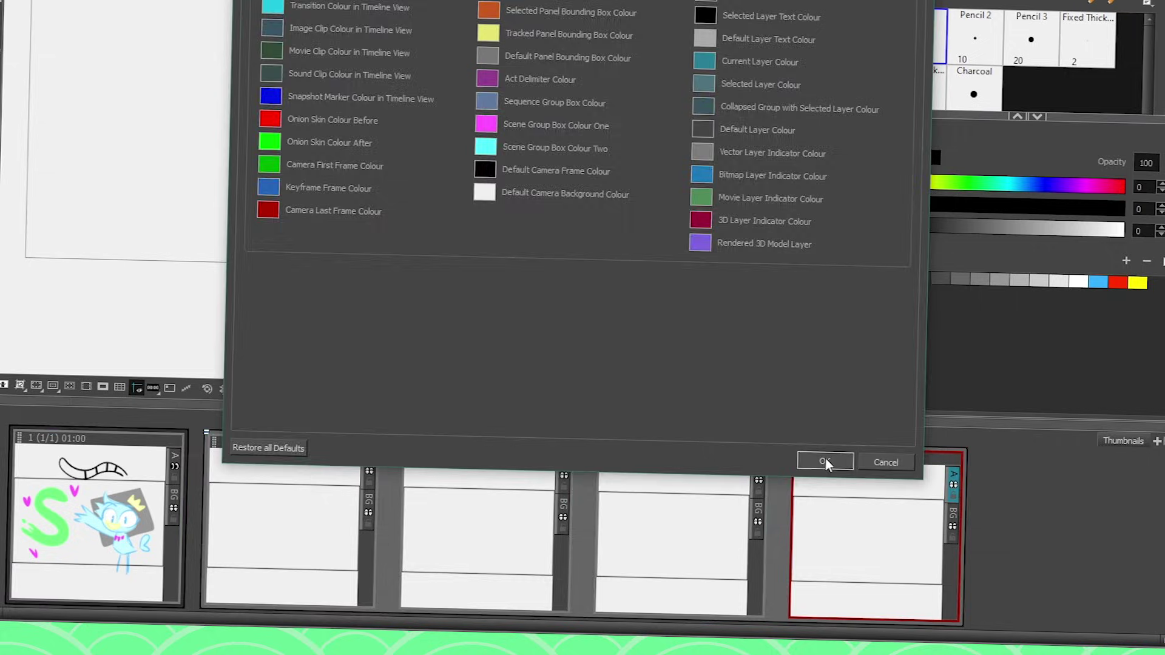
Apply the preferences and delete the extra panels so scene 2 keeps one blank panel.
{"action": "left_click", "coordinate": [983, 654]}
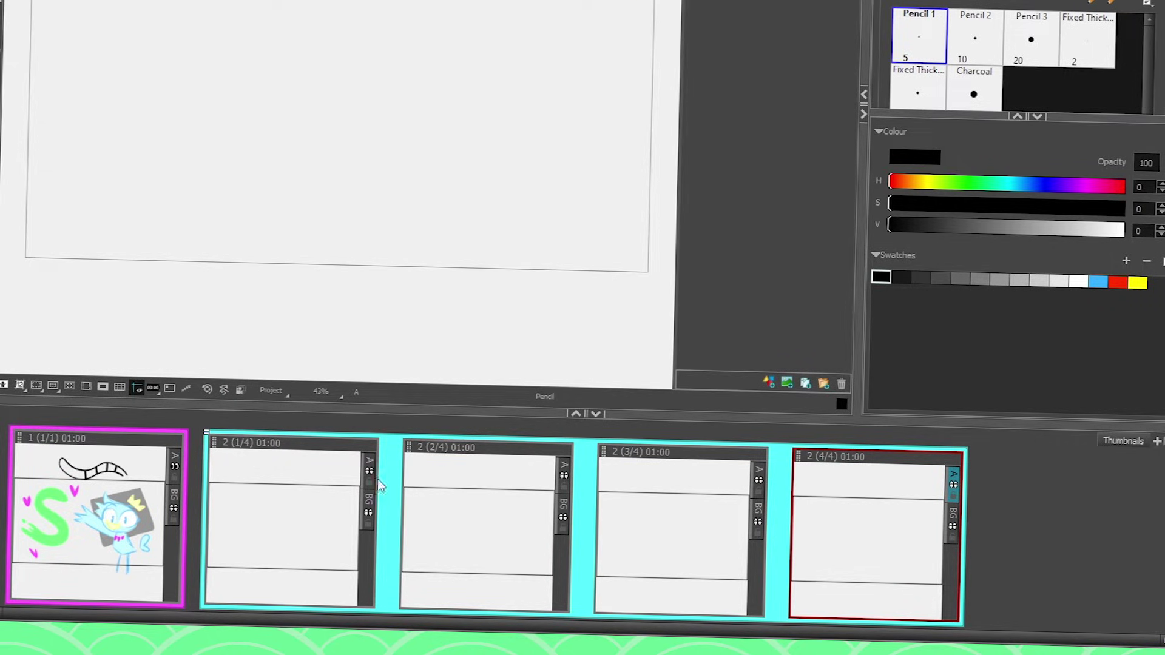
{"action": "left_click", "coordinate": [919, 470]}
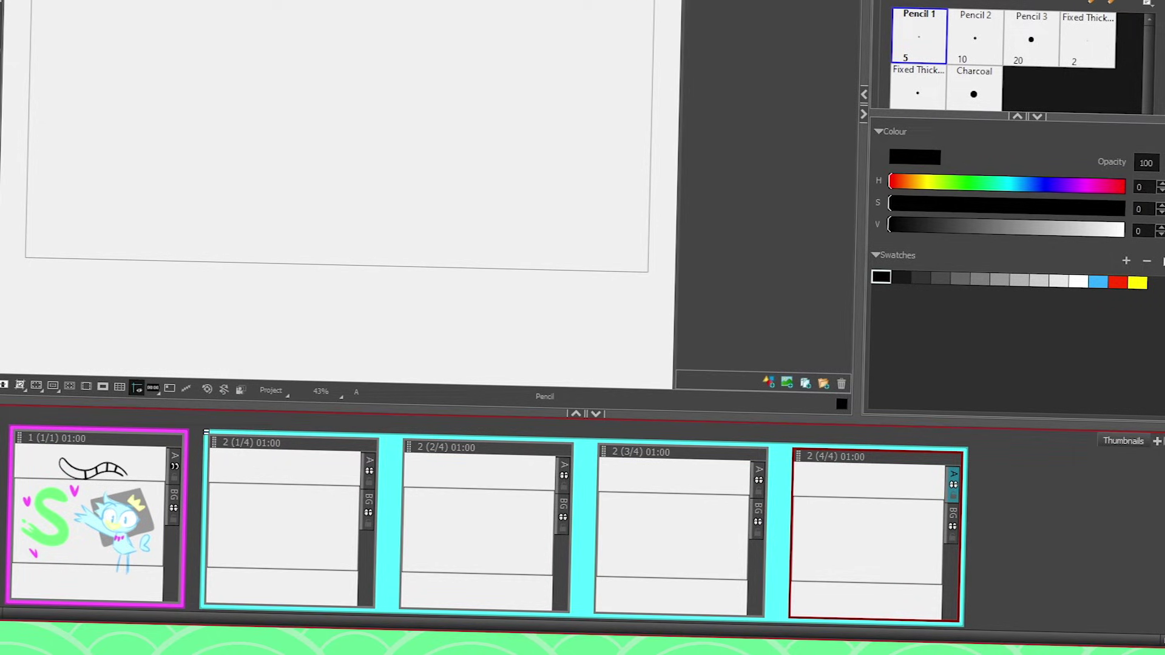
{"action": "key", "text": "shift+p"}
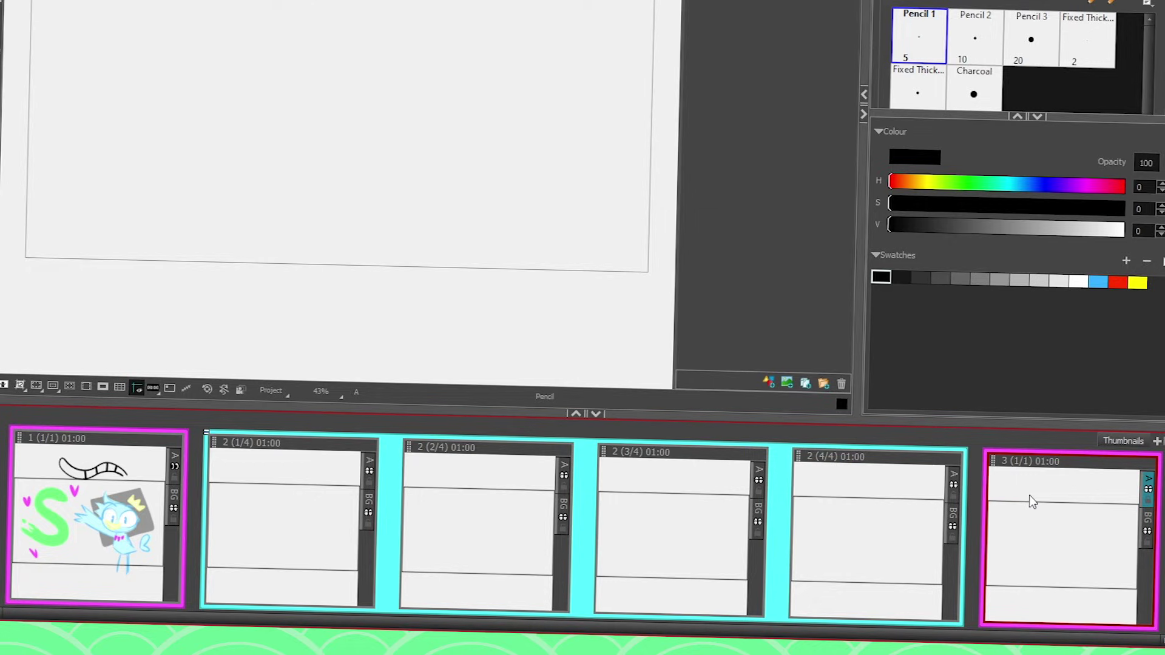
{"action": "key", "text": "Delete"}
{"action": "key", "text": "Delete"}
{"action": "key", "text": "Delete"}
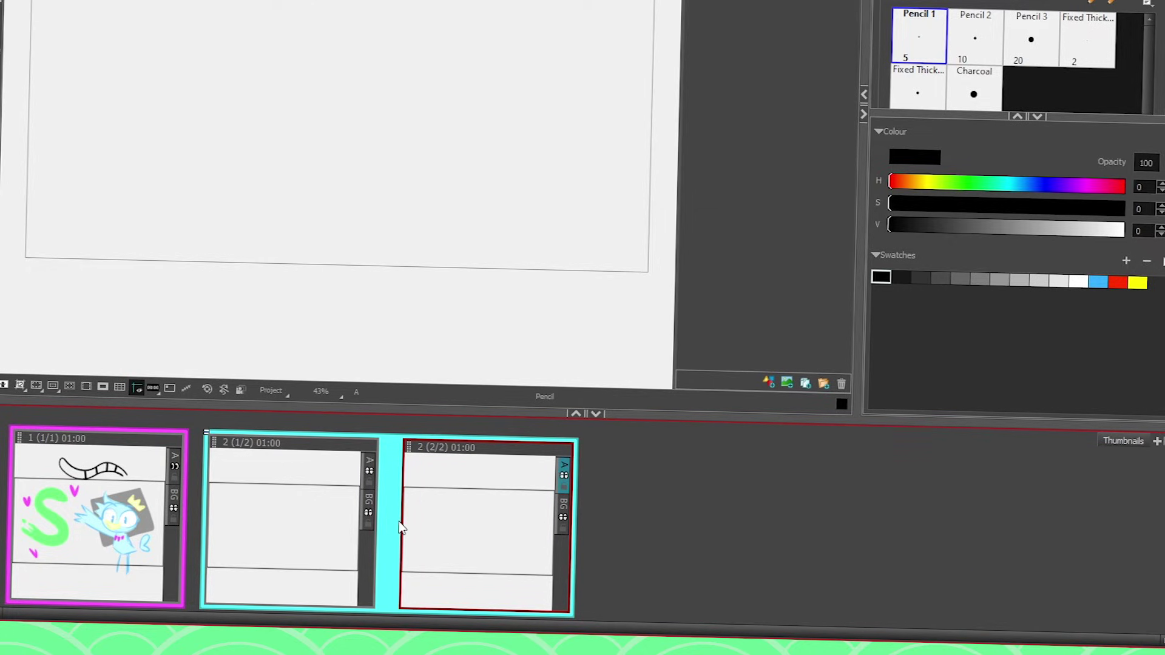
{"action": "key", "text": "Delete"}
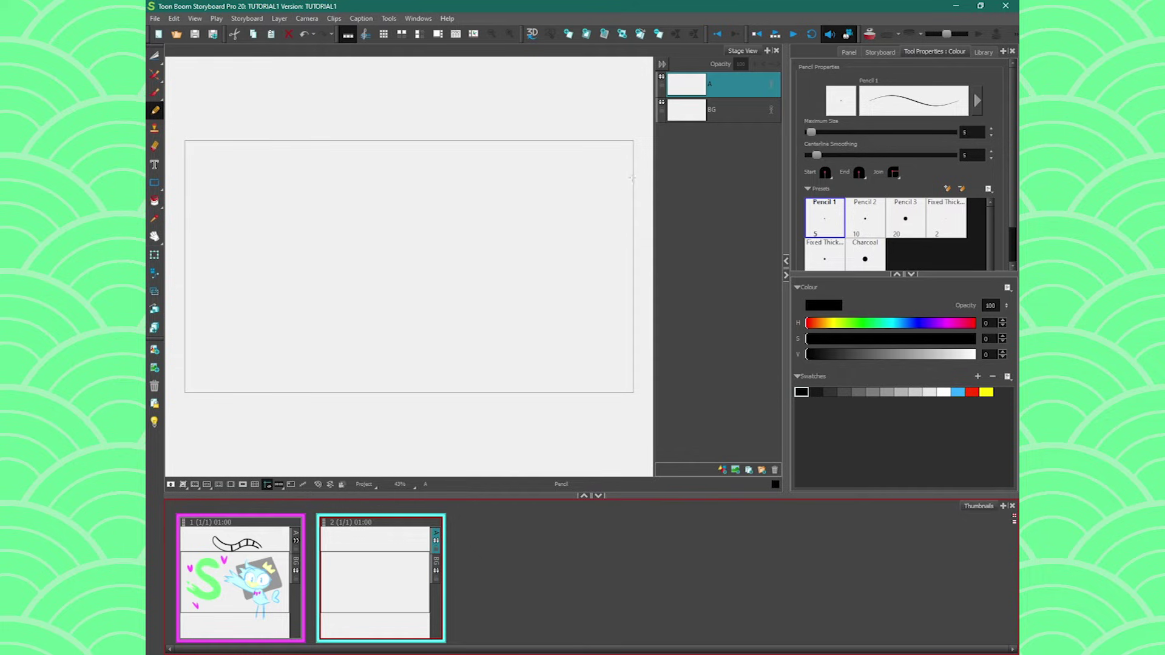
{"action": "left_click", "coordinate": [696, 113]}
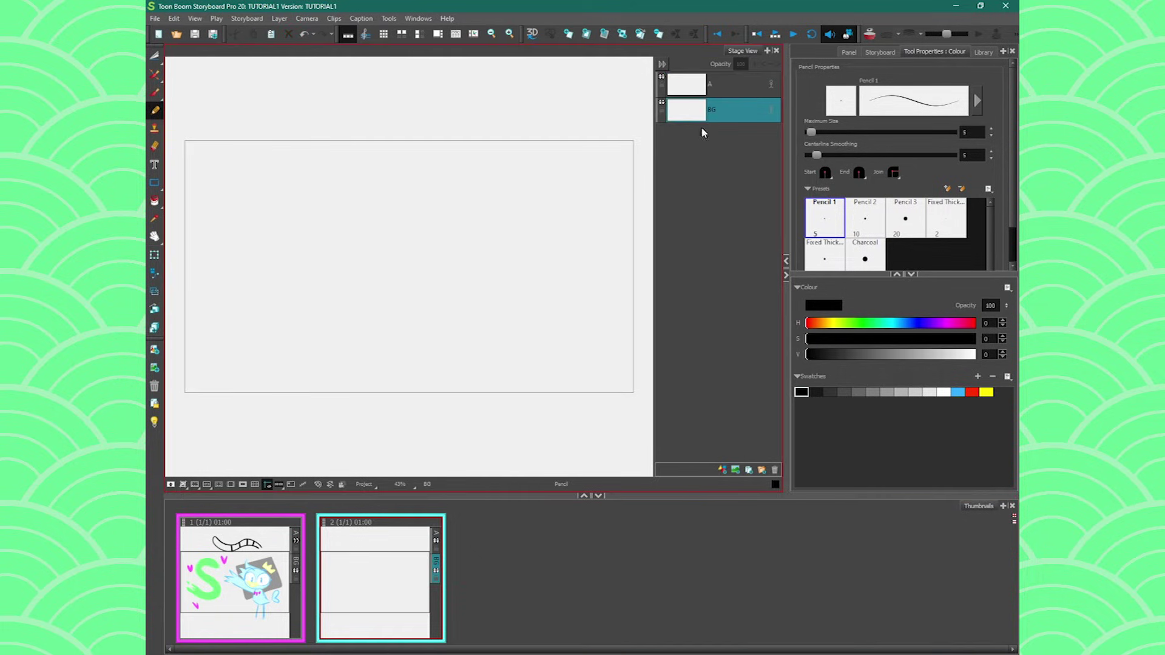
With the Brush on BG, mix and save an olive-yellow swatch and paint the curved island shore.
{"action": "left_click", "coordinate": [154, 93]}
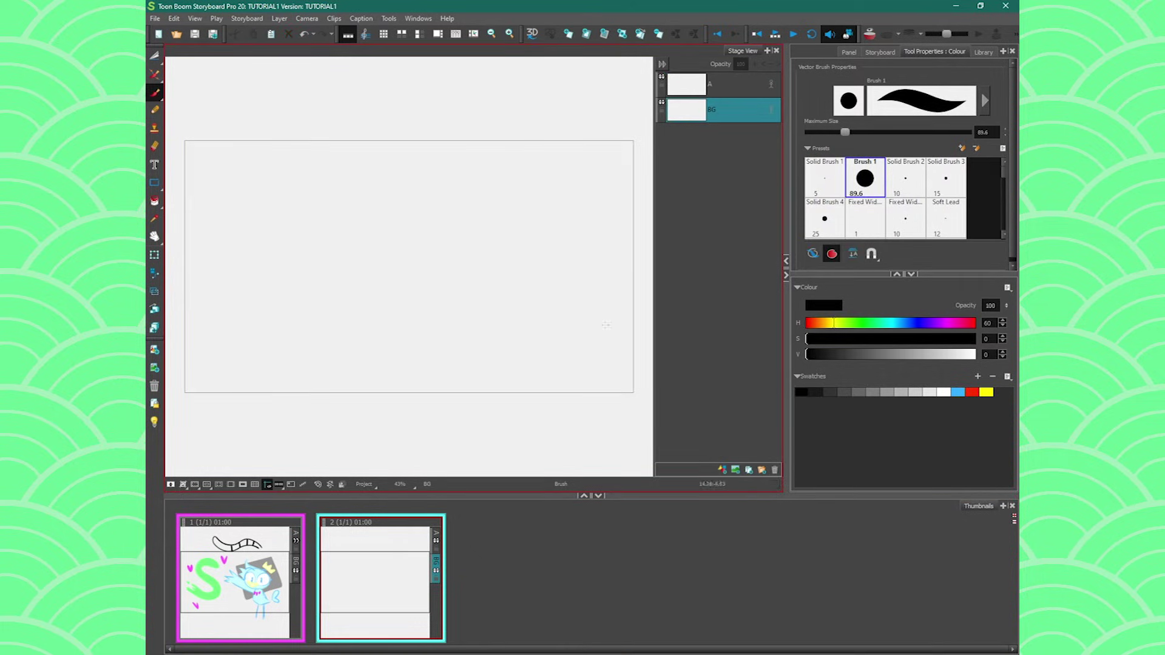
{"action": "left_click_drag", "start_coordinate": [614, 346], "coordinate": [526, 293]}
{"action": "key", "text": "ctrl+z"}
{"action": "left_click", "coordinate": [832, 323]}
{"action": "left_click", "coordinate": [919, 339]}
{"action": "left_click_drag", "start_coordinate": [910, 355], "coordinate": [940, 359]}
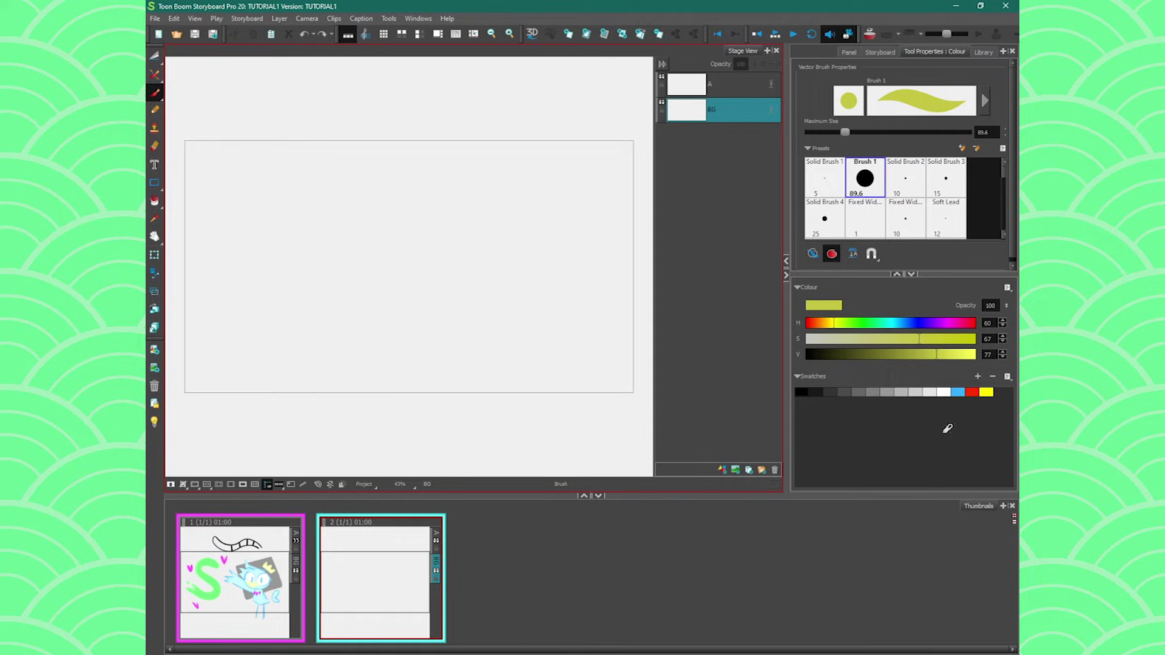
{"action": "left_click", "coordinate": [977, 377]}
{"action": "mouse_move", "coordinate": [614, 350]}
{"action": "left_mouse_down"}
{"action": "mouse_move", "coordinate": [490, 276]}
{"action": "mouse_move", "coordinate": [321, 362]}
{"action": "left_mouse_up"}
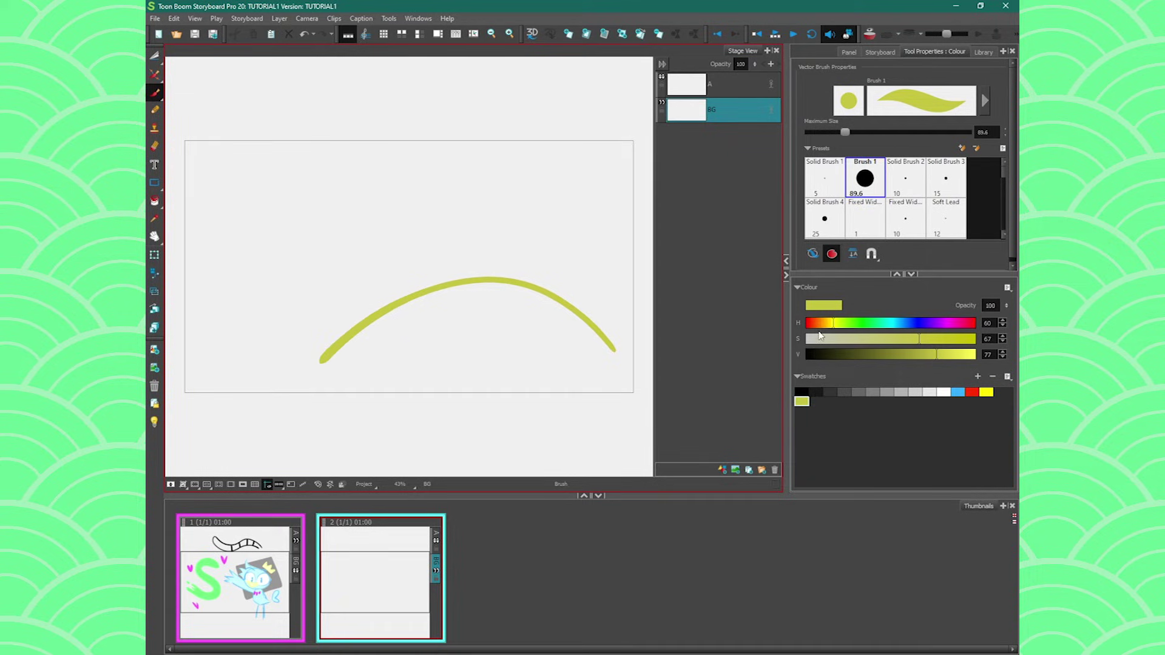
Mix and save a dark brown swatch and paint the palm trunk.
{"action": "left_click_drag", "start_coordinate": [834, 323], "coordinate": [823, 323]}
{"action": "left_click_drag", "start_coordinate": [936, 355], "coordinate": [905, 354]}
{"action": "left_click", "coordinate": [938, 339]}
{"action": "left_click", "coordinate": [978, 377]}
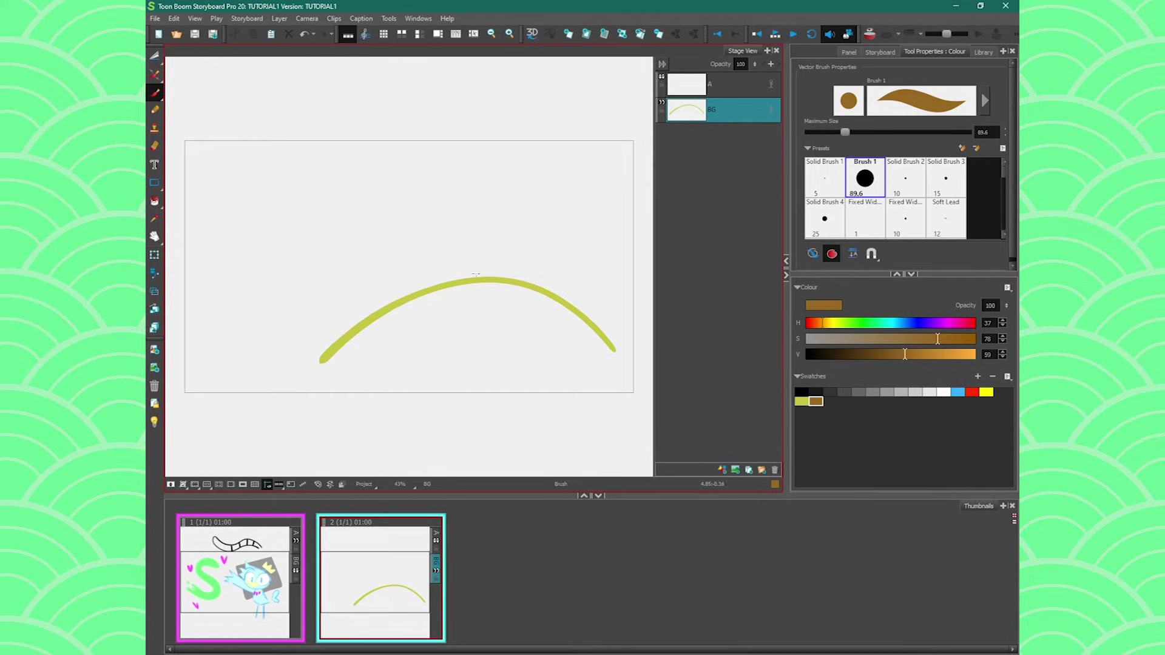
{"action": "mouse_move", "coordinate": [476, 275]}
{"action": "left_mouse_down"}
{"action": "mouse_move", "coordinate": [483, 255]}
{"action": "mouse_move", "coordinate": [487, 269]}
{"action": "left_mouse_up"}
Mix and save a green swatch and paint the palm leaves at the trunk top.
{"action": "left_click_drag", "start_coordinate": [824, 322], "coordinate": [853, 323]}
{"action": "mouse_move", "coordinate": [937, 338]}
{"action": "left_mouse_down"}
{"action": "mouse_move", "coordinate": [924, 339]}
{"action": "mouse_move", "coordinate": [944, 354]}
{"action": "left_mouse_up"}
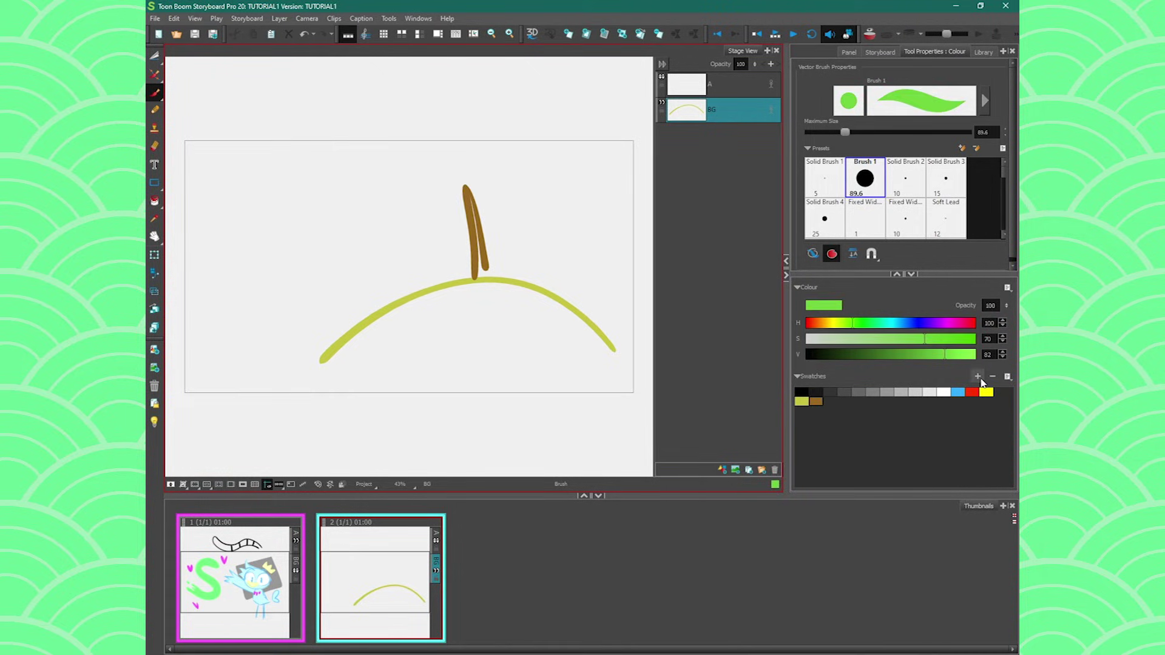
{"action": "left_click", "coordinate": [977, 377]}
{"action": "left_click_drag", "start_coordinate": [455, 171], "coordinate": [452, 197]}
{"action": "left_click_drag", "start_coordinate": [467, 166], "coordinate": [479, 164]}
{"action": "left_click_drag", "start_coordinate": [480, 163], "coordinate": [552, 229]}
{"action": "left_click_drag", "start_coordinate": [853, 323], "coordinate": [894, 323]}
Paint a pale cyan wavy water line, then a pinkish-red shape left of the trunk.
{"action": "left_click_drag", "start_coordinate": [924, 338], "coordinate": [863, 339]}
{"action": "left_click_drag", "start_coordinate": [648, 353], "coordinate": [185, 355]}
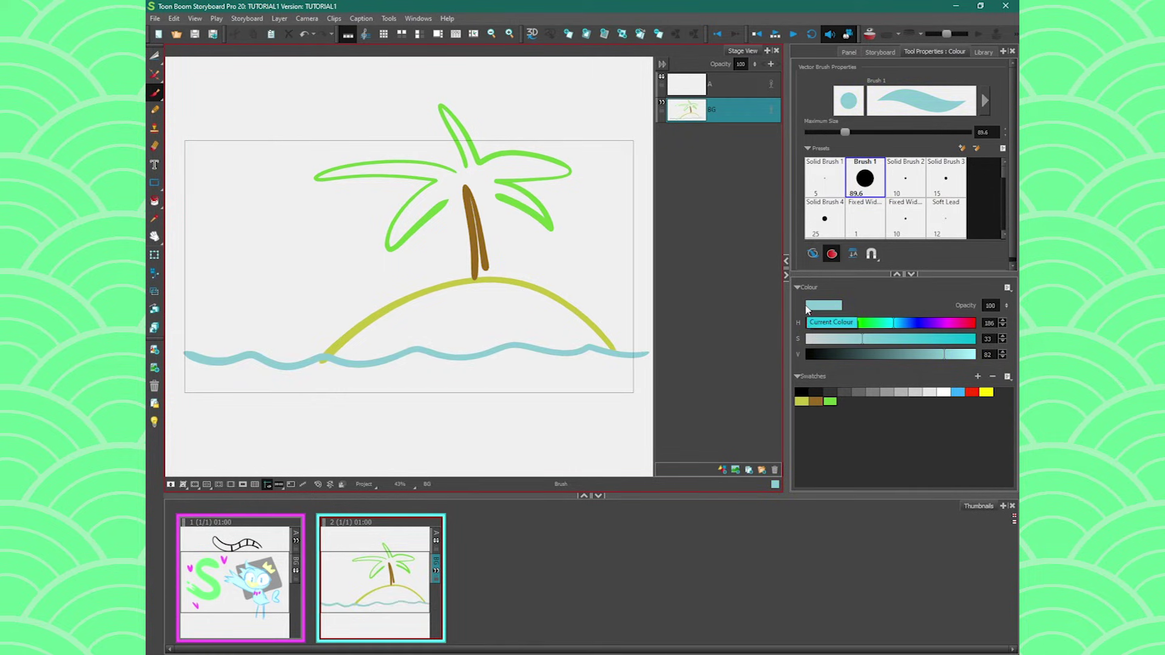
{"action": "left_click_drag", "start_coordinate": [962, 323], "coordinate": [985, 361]}
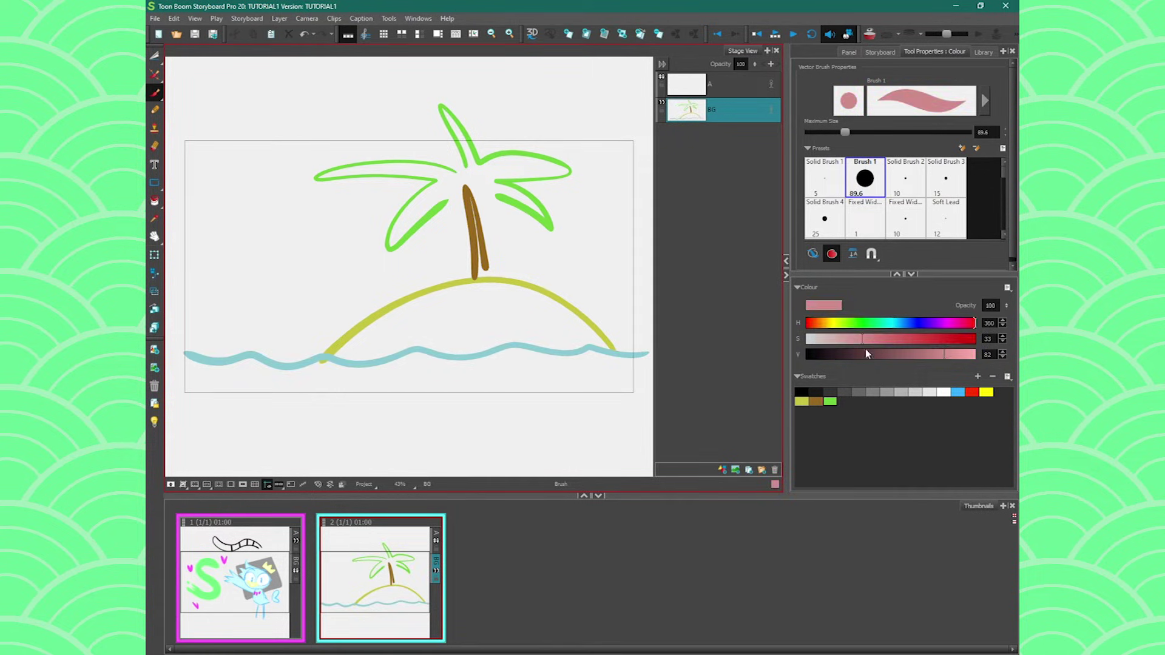
{"action": "left_click", "coordinate": [905, 338]}
{"action": "mouse_move", "coordinate": [392, 298]}
{"action": "left_mouse_down"}
{"action": "mouse_move", "coordinate": [349, 277]}
{"action": "mouse_move", "coordinate": [379, 300]}
{"action": "left_mouse_up"}
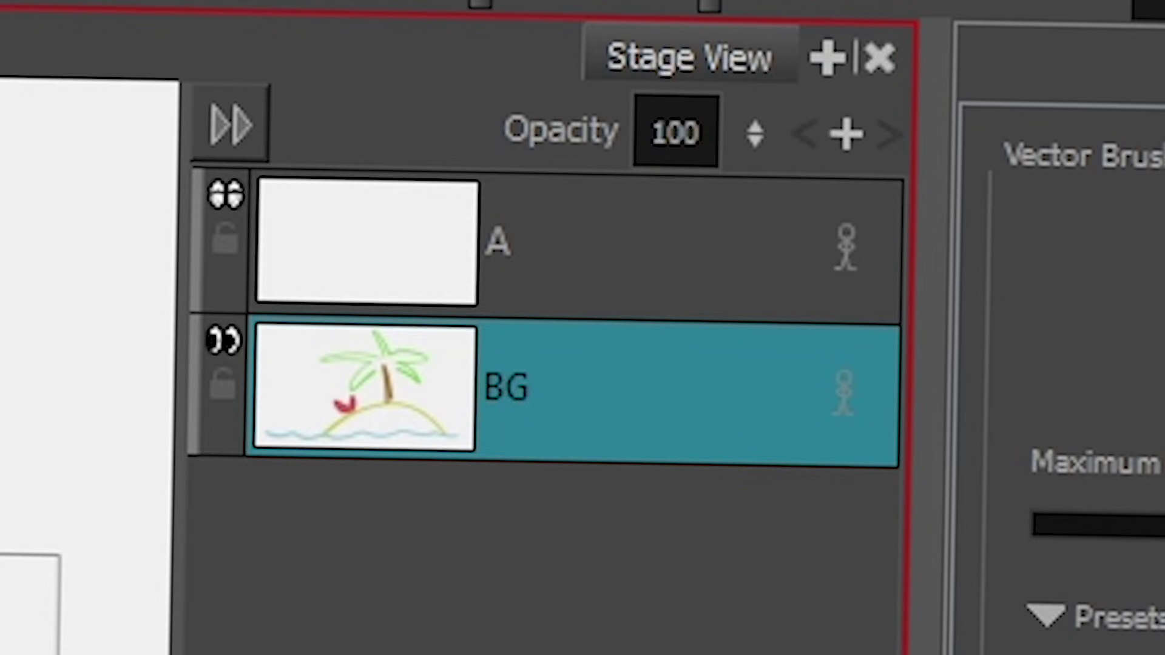
Undo the red shape on BG, repaint the red crab on layer A, and switch to Select.
{"action": "key", "text": "ctrl+z"}
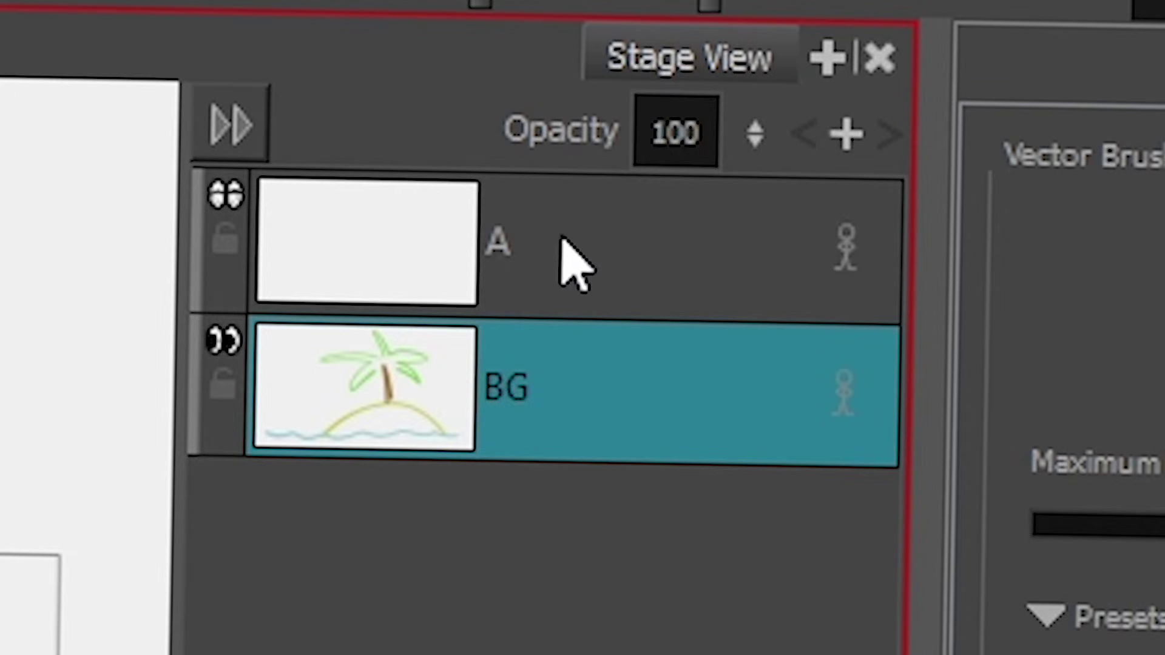
{"action": "left_click", "coordinate": [507, 255]}
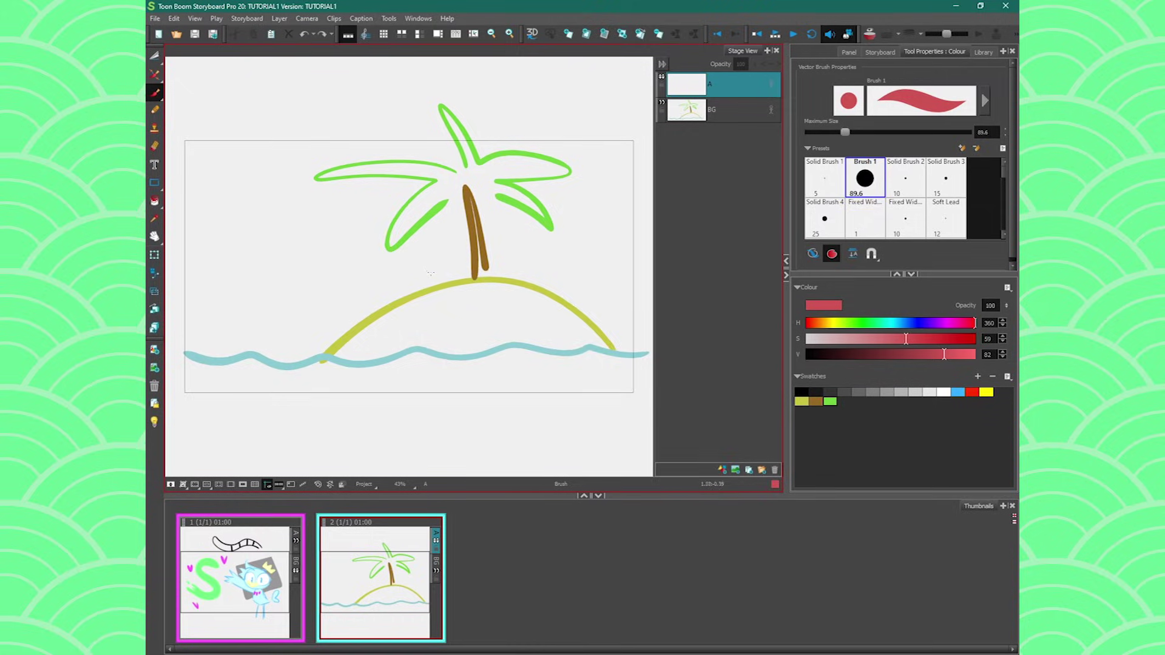
{"action": "mouse_move", "coordinate": [431, 270]}
{"action": "left_mouse_down"}
{"action": "mouse_move", "coordinate": [425, 290]}
{"action": "mouse_move", "coordinate": [433, 265]}
{"action": "mouse_move", "coordinate": [381, 260]}
{"action": "mouse_move", "coordinate": [380, 280]}
{"action": "left_mouse_up"}
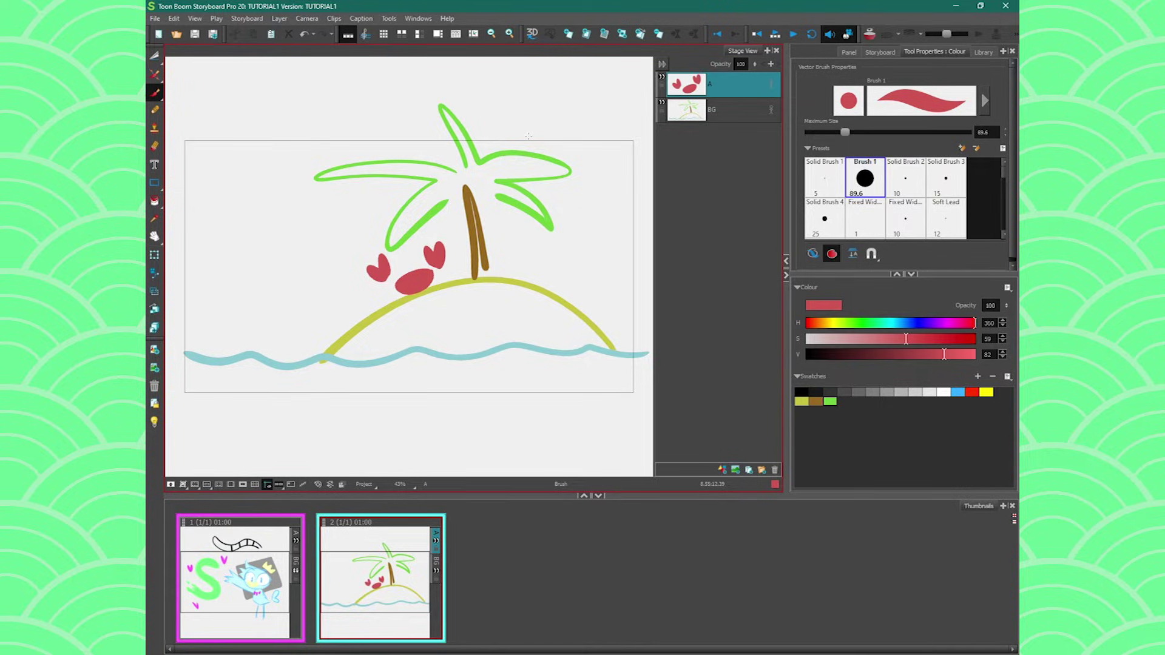
{"action": "key", "text": "alt+s"}
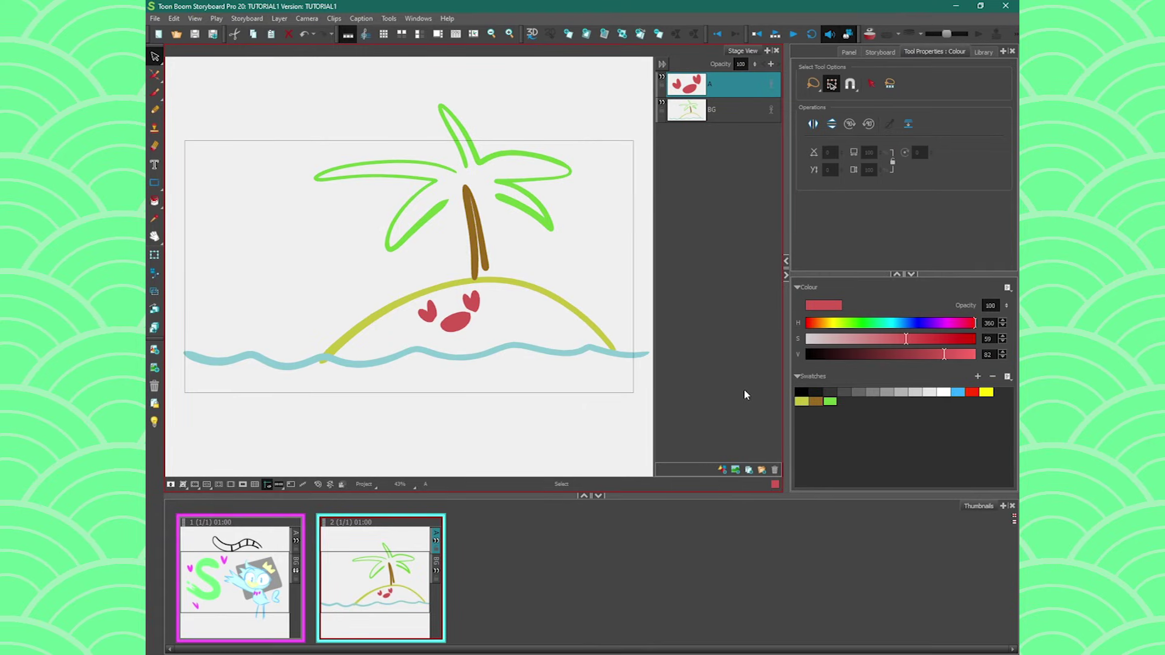
Add a second island panel and paste the copied island background drawing into it.
{"action": "key", "text": "p"}
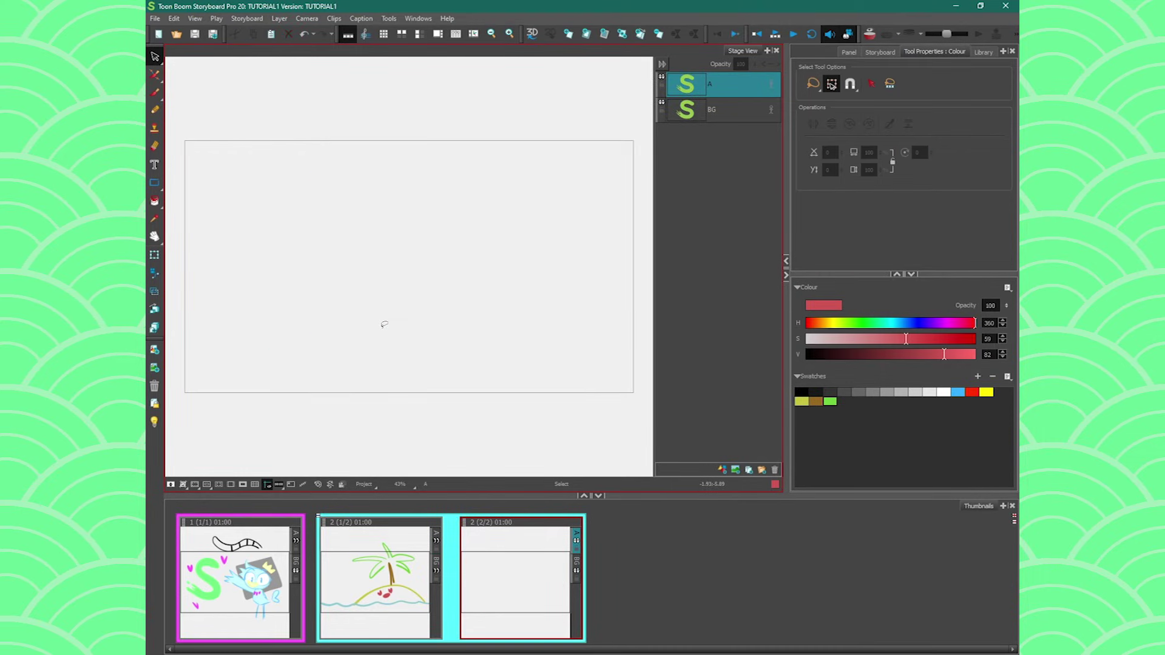
{"action": "key", "text": "Left"}
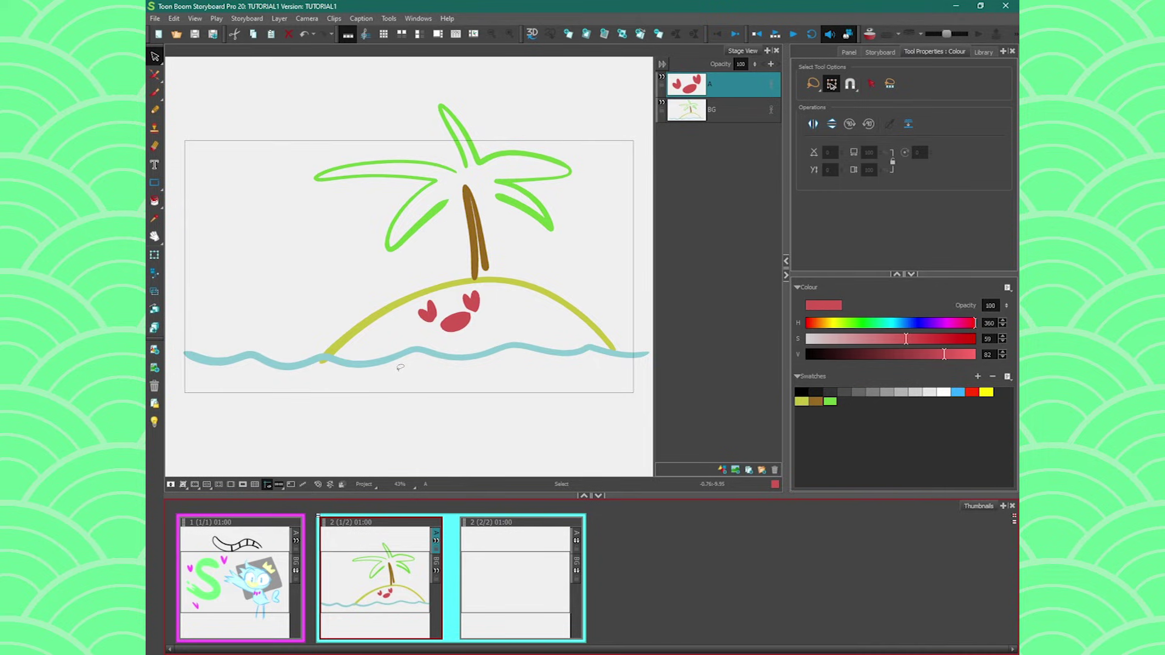
{"action": "key", "text": "ctrl+z"}
{"action": "mouse_move", "coordinate": [403, 88]}
{"action": "left_mouse_down"}
{"action": "mouse_move", "coordinate": [549, 425]}
{"action": "mouse_move", "coordinate": [246, 333]}
{"action": "left_mouse_up"}
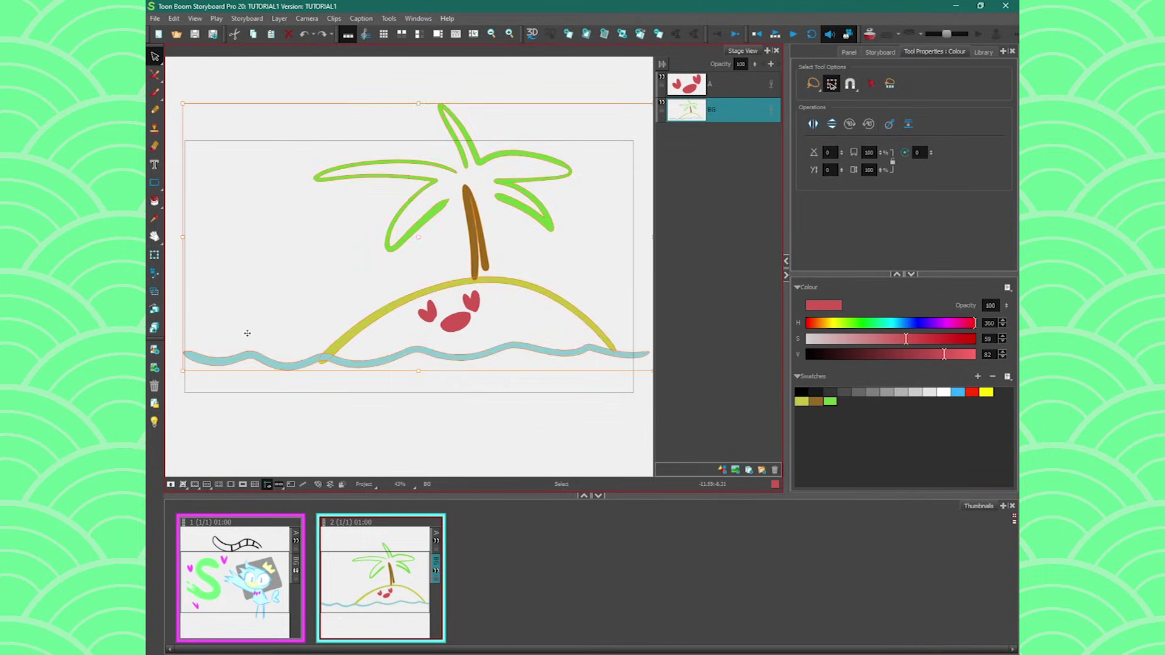
{"action": "key", "text": "p"}
{"action": "left_click", "coordinate": [705, 109]}
{"action": "key", "text": "ctrl+v"}
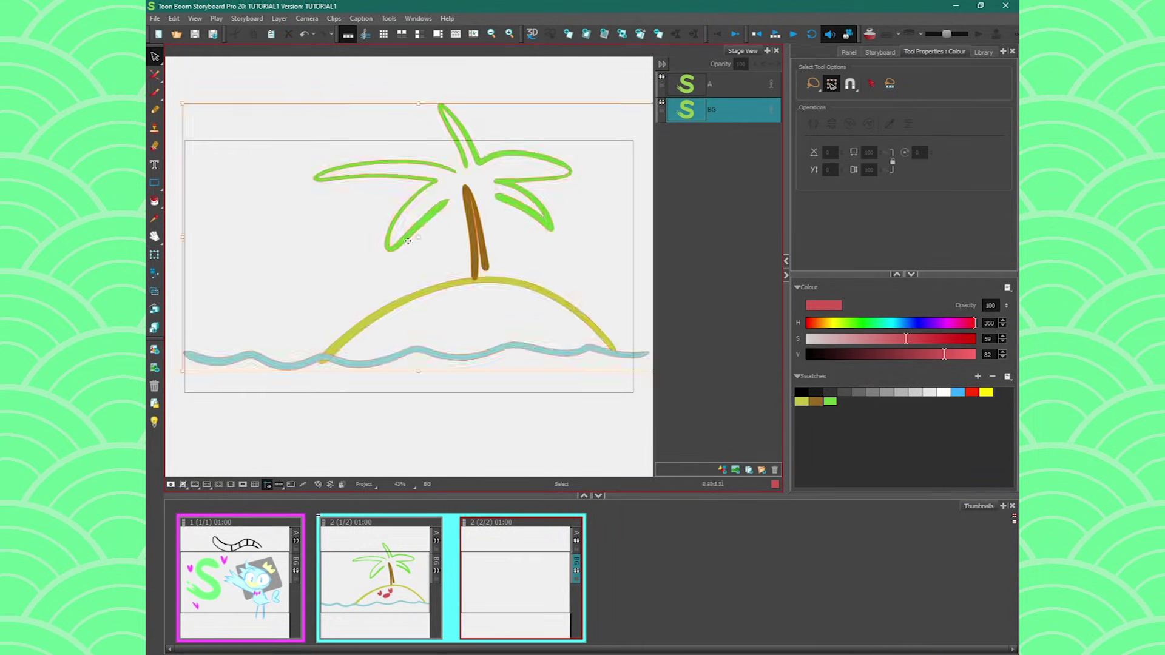
{"action": "left_click", "coordinate": [316, 84]}
On layer A of panel 2, brush a round red crab body with two heart-shaped claws.
{"action": "left_click", "coordinate": [716, 87]}
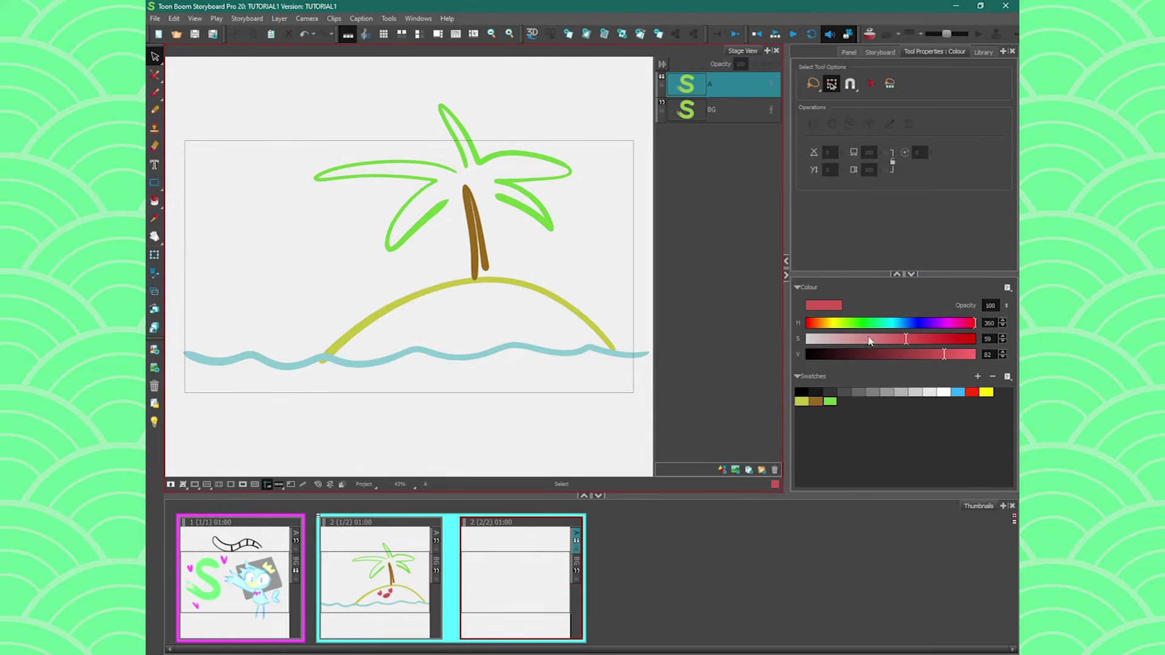
{"action": "key", "text": "alt+b"}
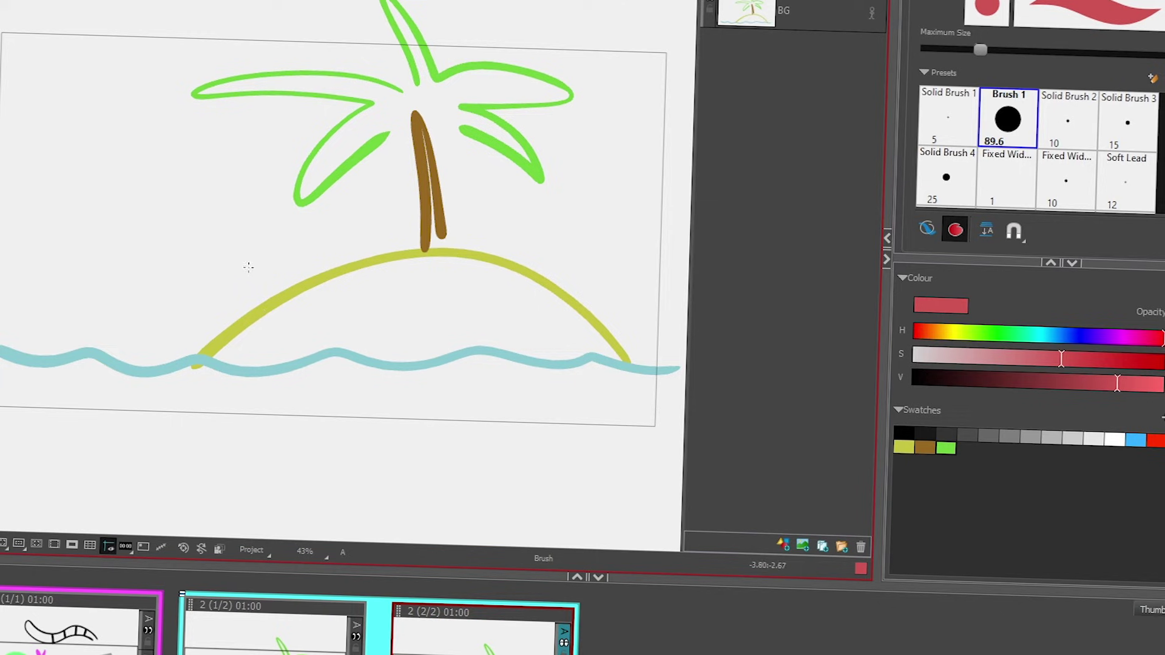
{"action": "key", "text": "Left"}
{"action": "key", "text": "Right"}
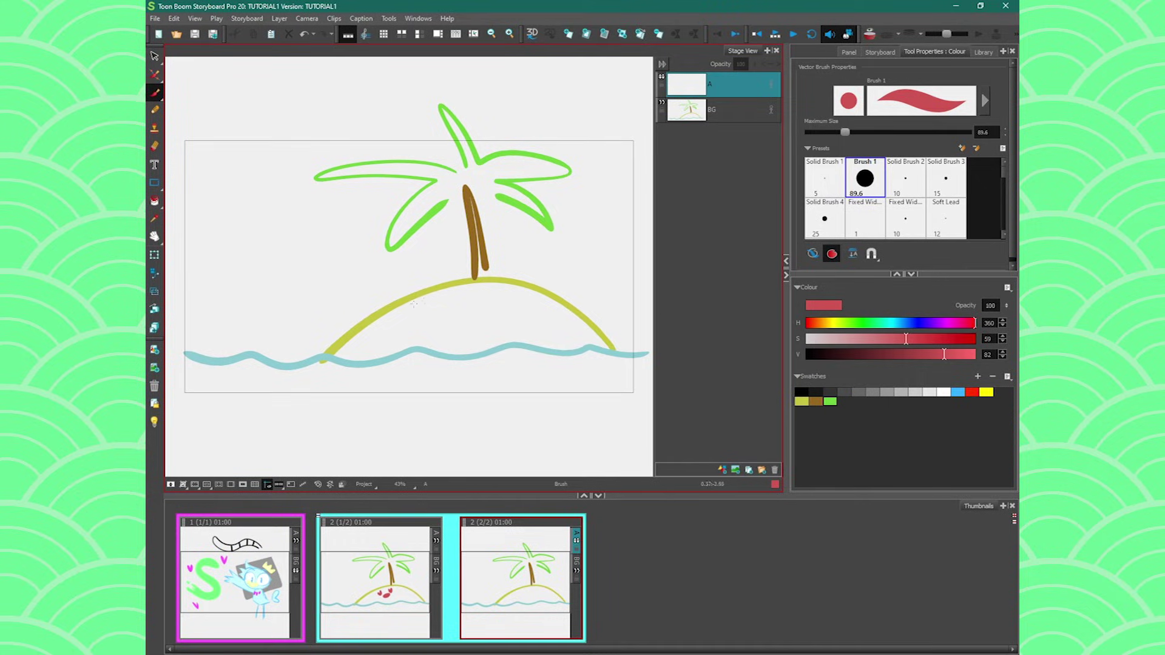
{"action": "left_click_drag", "start_coordinate": [336, 265], "coordinate": [347, 284]}
{"action": "mouse_move", "coordinate": [424, 301]}
{"action": "left_mouse_down"}
{"action": "mouse_move", "coordinate": [371, 269]}
{"action": "mouse_move", "coordinate": [418, 274]}
{"action": "left_mouse_up"}
Lasso the palm tree on the BG layer and drag it to the right.
{"action": "key", "text": "alt+s"}
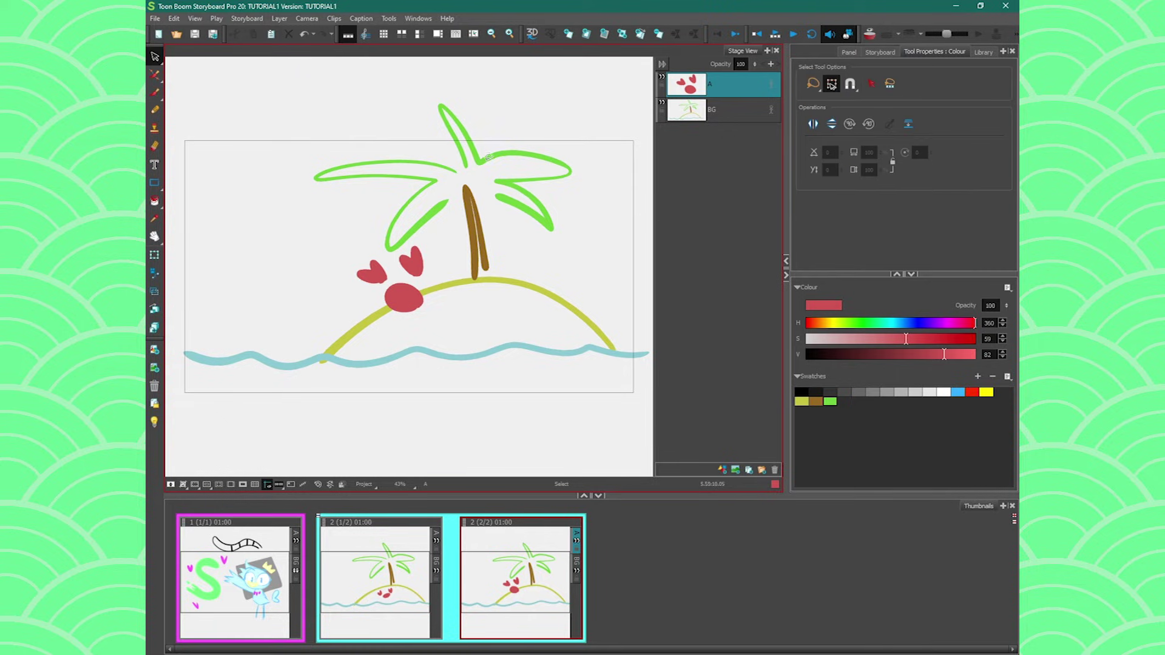
{"action": "mouse_move", "coordinate": [446, 76]}
{"action": "left_mouse_down"}
{"action": "mouse_move", "coordinate": [557, 200]}
{"action": "mouse_move", "coordinate": [358, 163]}
{"action": "left_mouse_up"}
{"action": "left_click_drag", "start_coordinate": [447, 104], "coordinate": [363, 158]}
{"action": "left_click_drag", "start_coordinate": [364, 104], "coordinate": [439, 113]}
Compare both island panels, then delete the second island panel.
{"action": "left_click", "coordinate": [397, 549]}
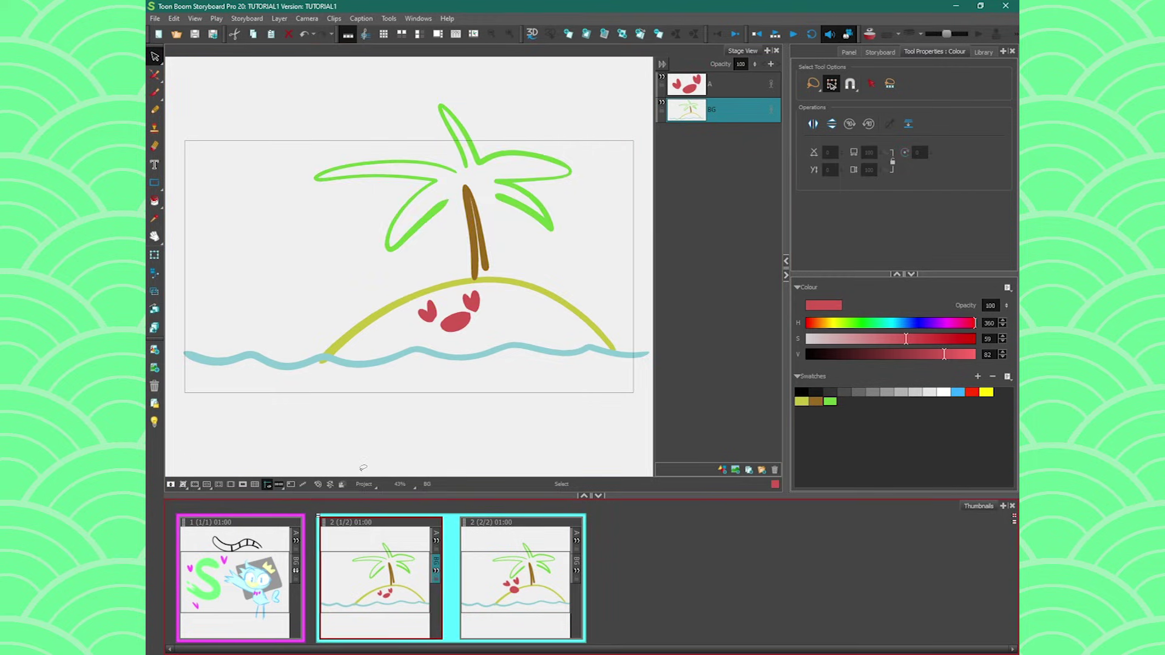
{"action": "left_click", "coordinate": [489, 528]}
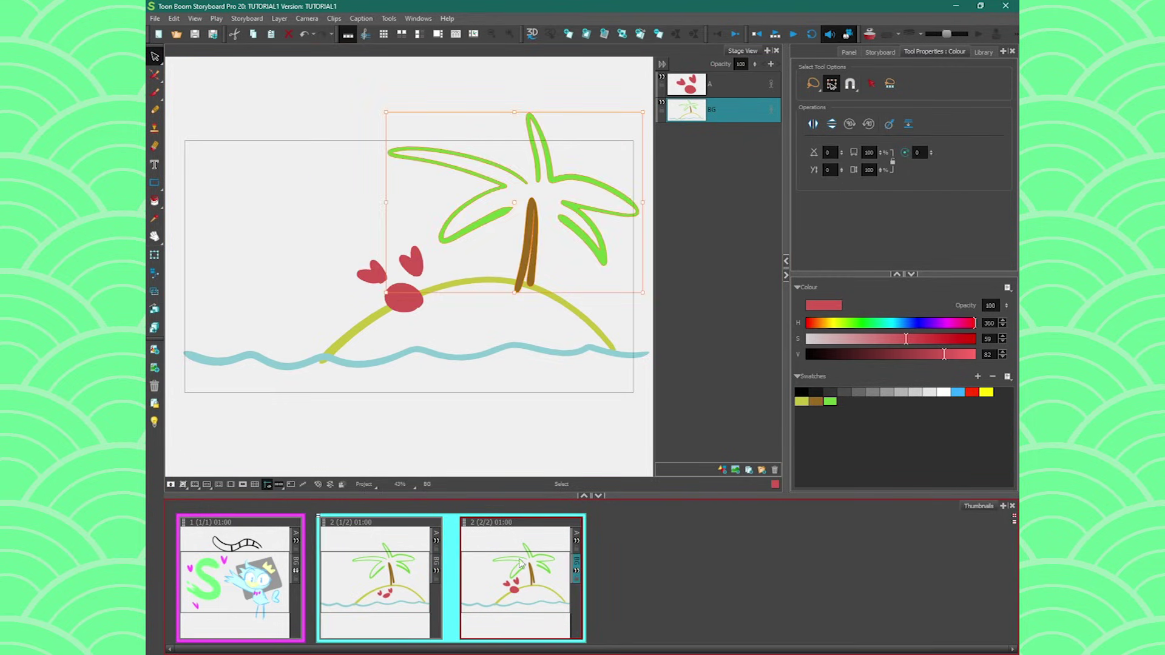
{"action": "key", "text": "Delete"}
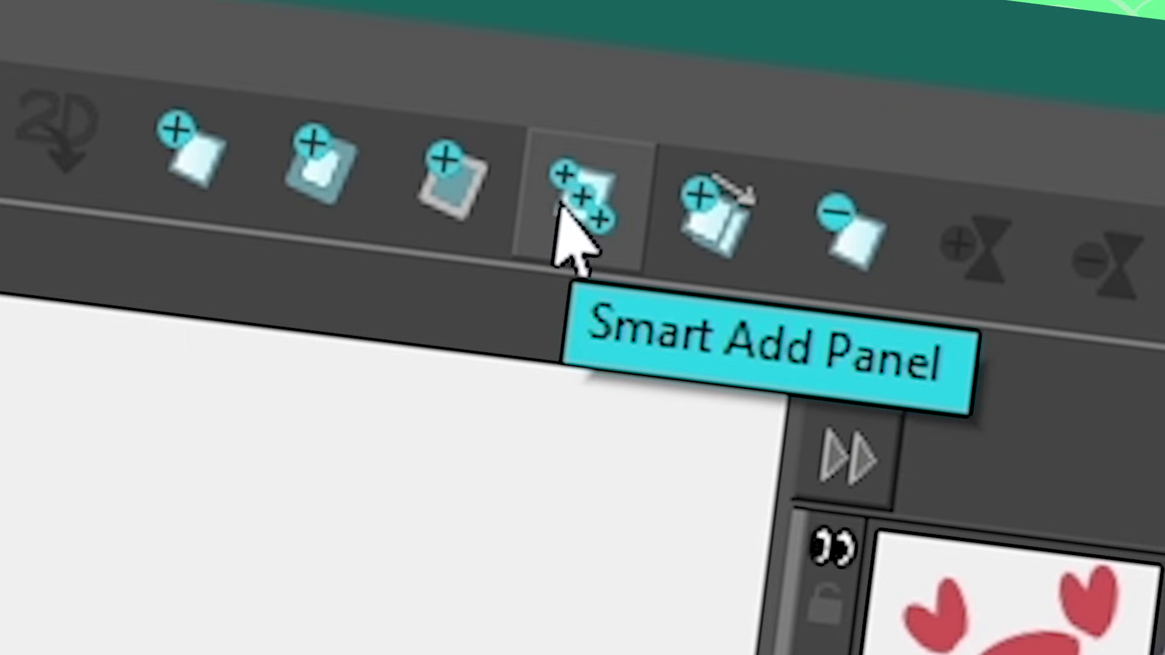
Try Smart Add Panel copying only the BG layer, then undo the added panel.
{"action": "left_click", "coordinate": [570, 200]}
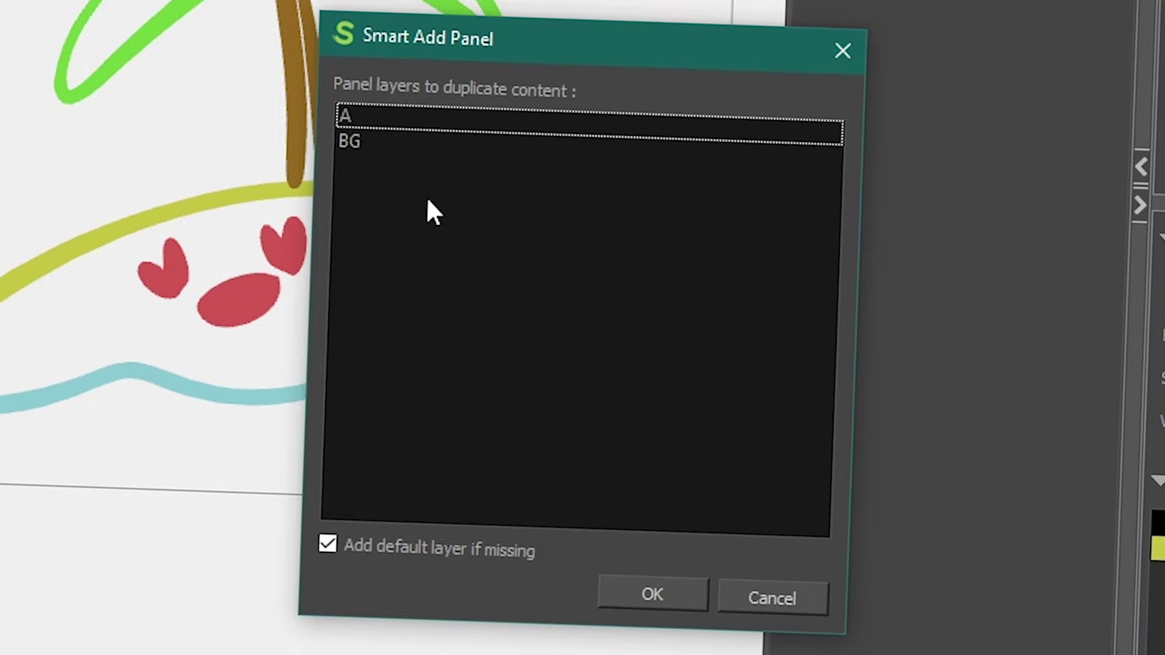
{"action": "left_click", "coordinate": [377, 125]}
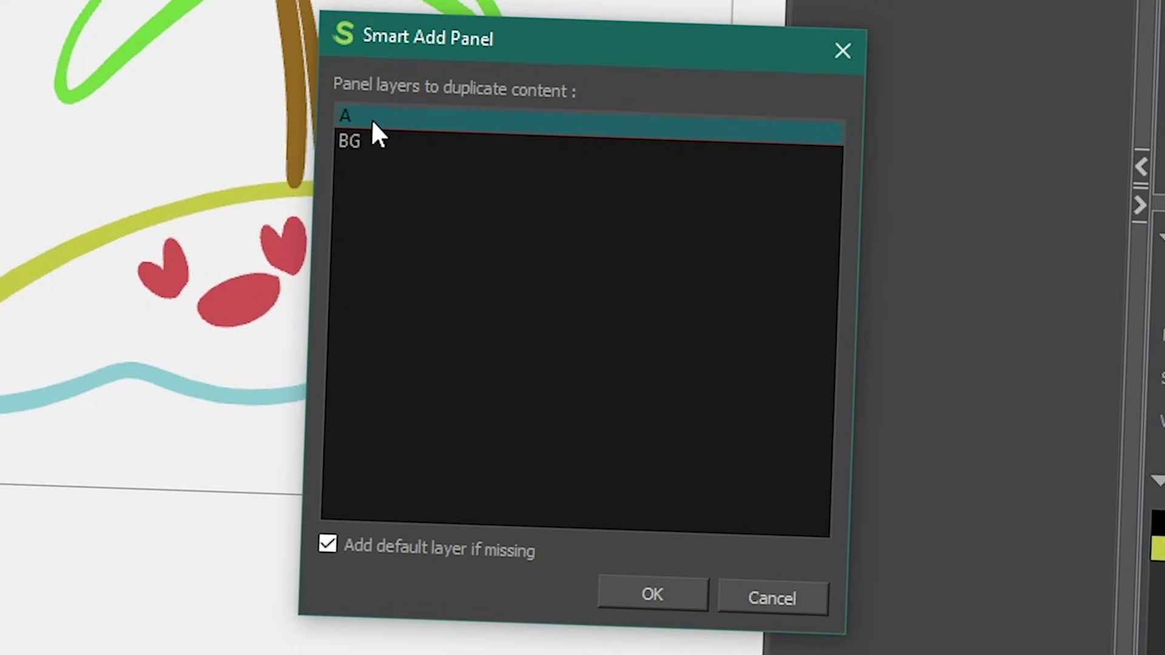
{"action": "left_click", "coordinate": [359, 139]}
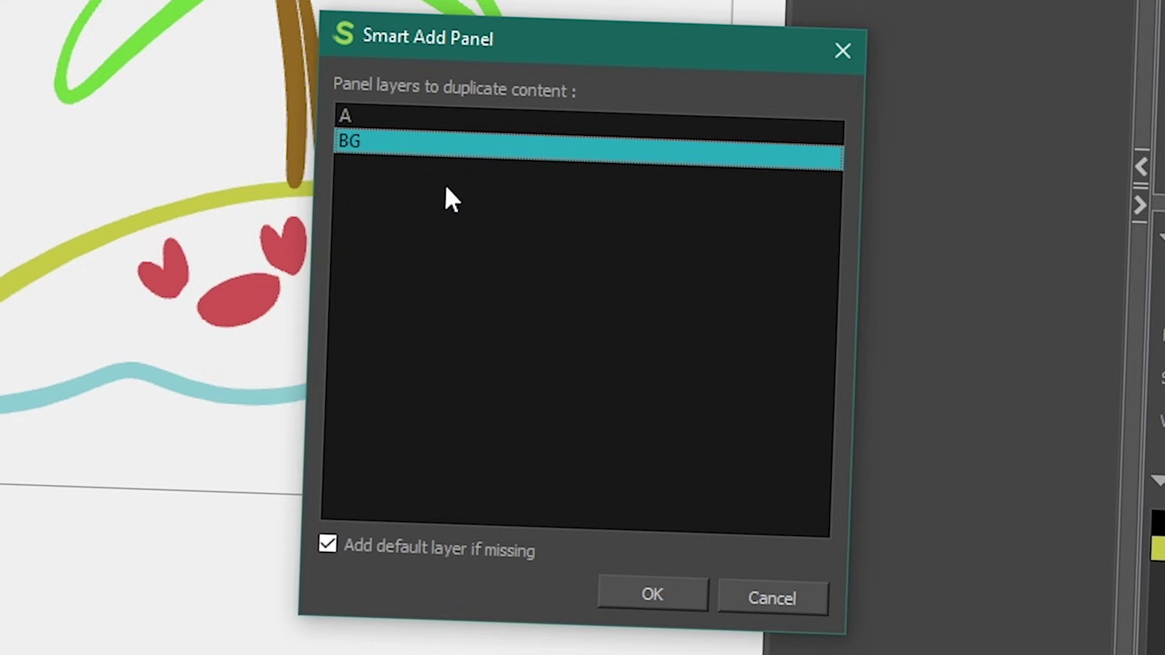
{"action": "left_click", "coordinate": [652, 595]}
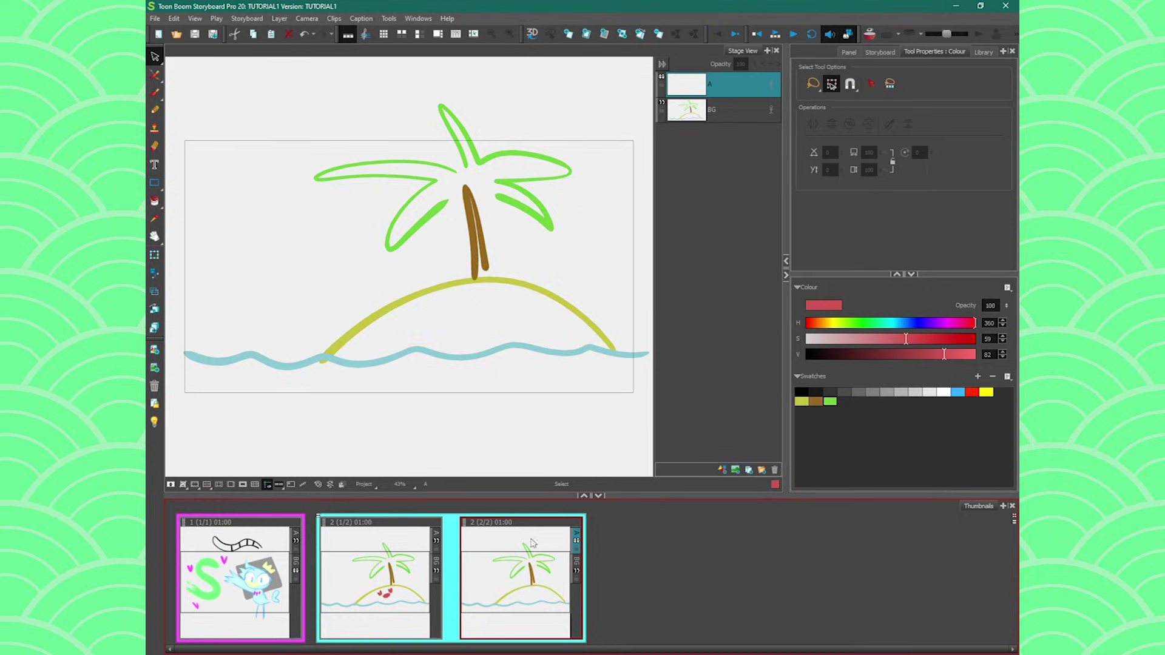
{"action": "key", "text": "ctrl+z"}
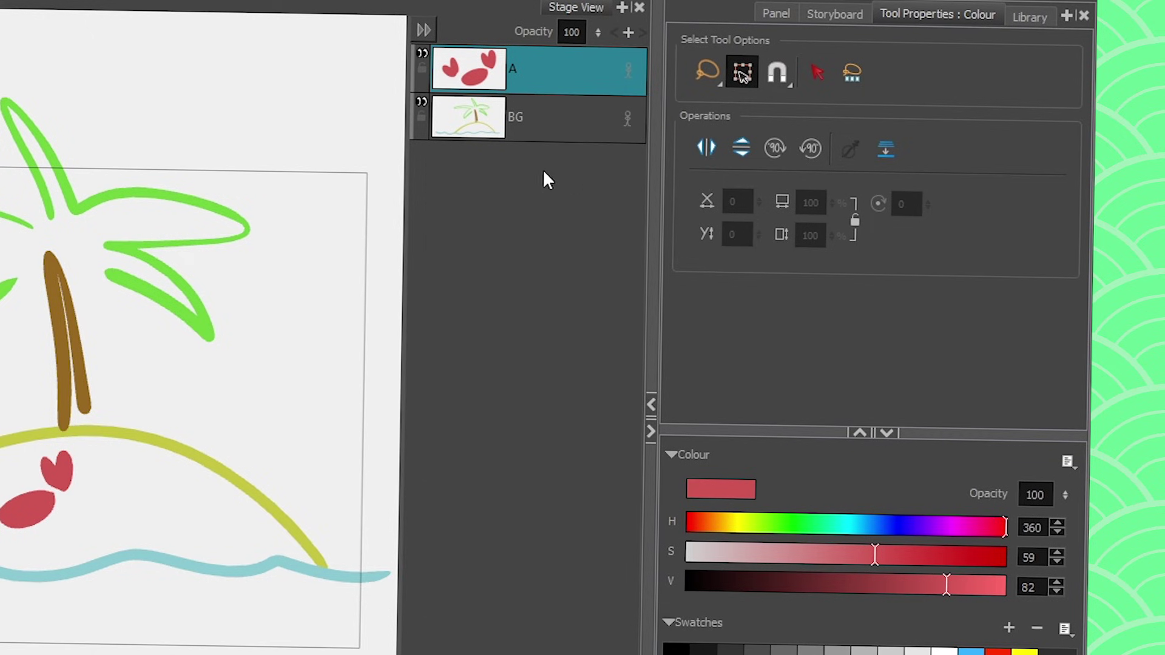
Make the BG island layer a shared drawing and confirm it under Library > Shared.
{"action": "left_click", "coordinate": [539, 122]}
{"action": "right_click", "coordinate": [540, 123]}
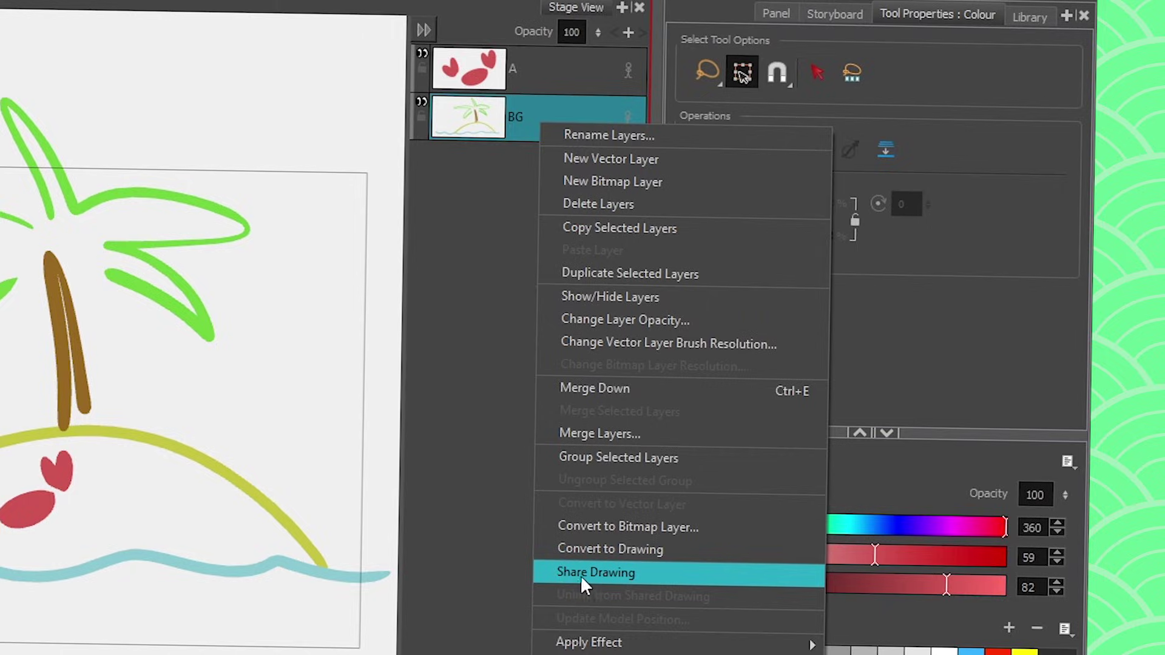
{"action": "left_click", "coordinate": [570, 574]}
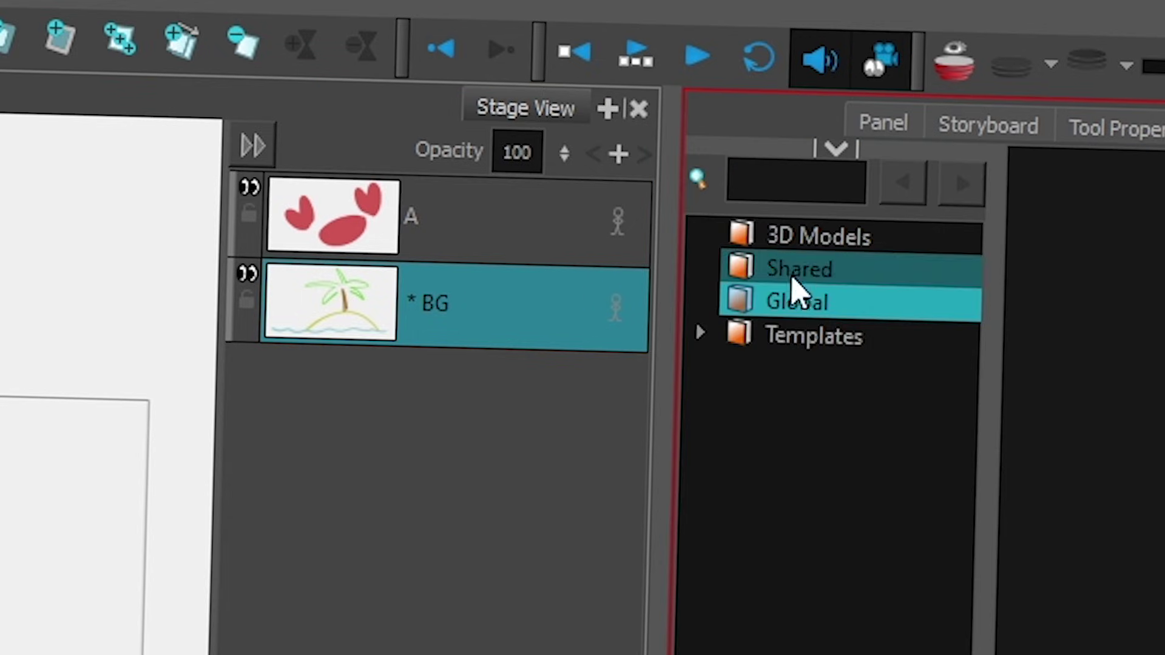
{"action": "left_click", "coordinate": [795, 270]}
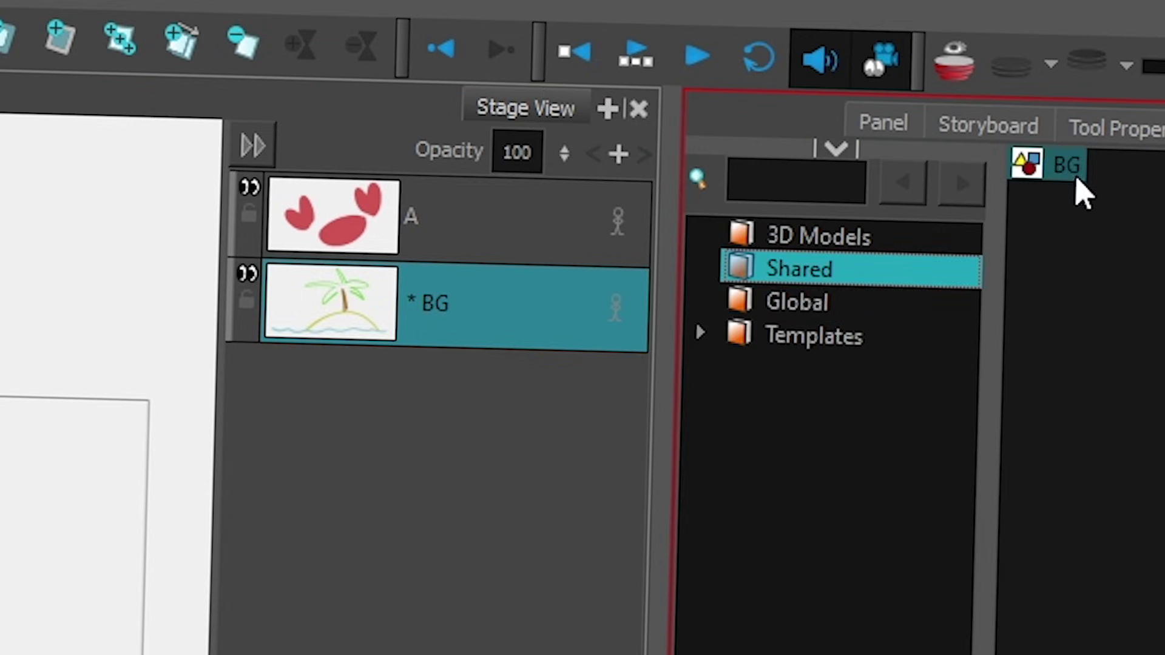
Add a second scene 2 panel reusing the shared BG, then view the crab panel.
{"action": "left_click", "coordinate": [1140, 127]}
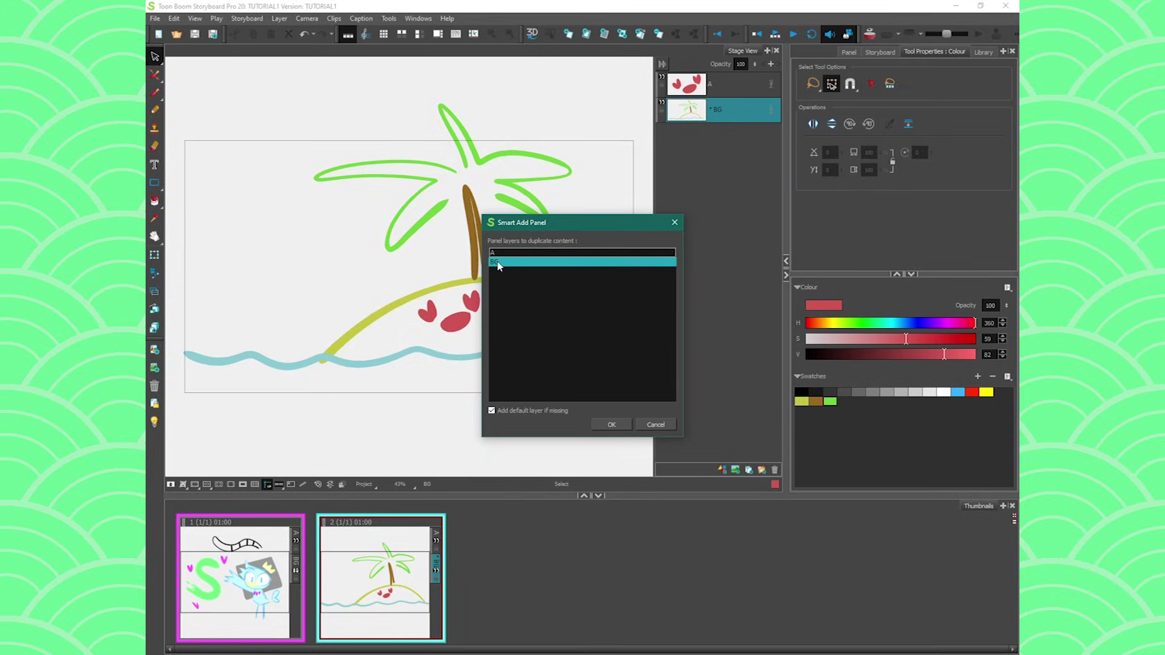
{"action": "left_click", "coordinate": [611, 424]}
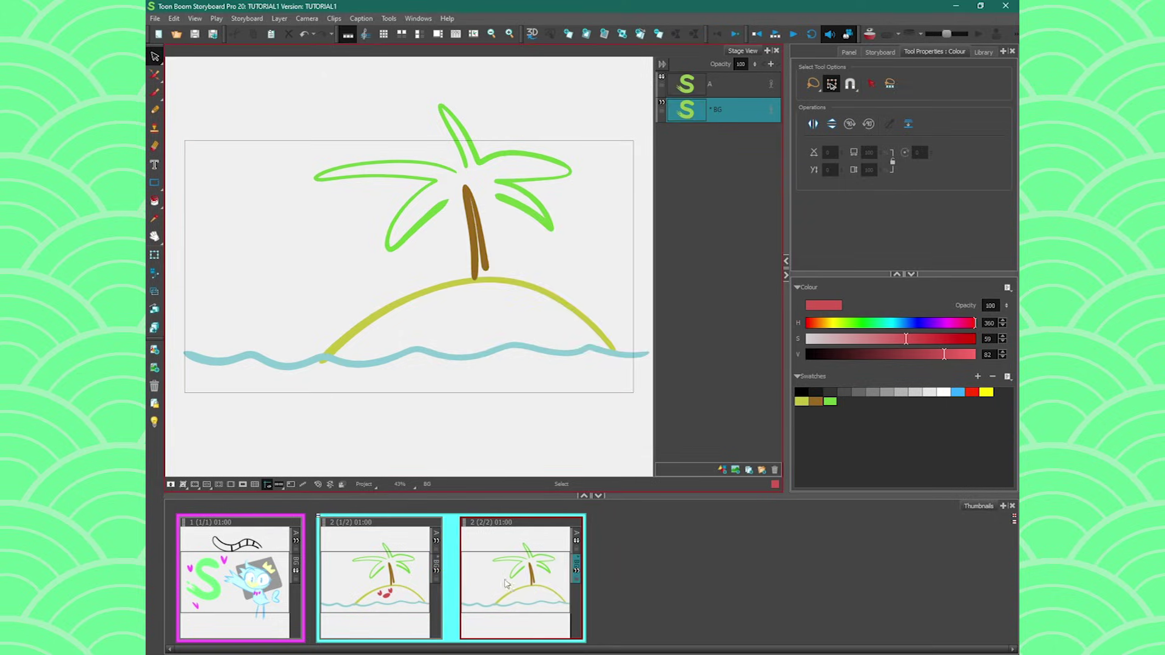
{"action": "left_click", "coordinate": [396, 559]}
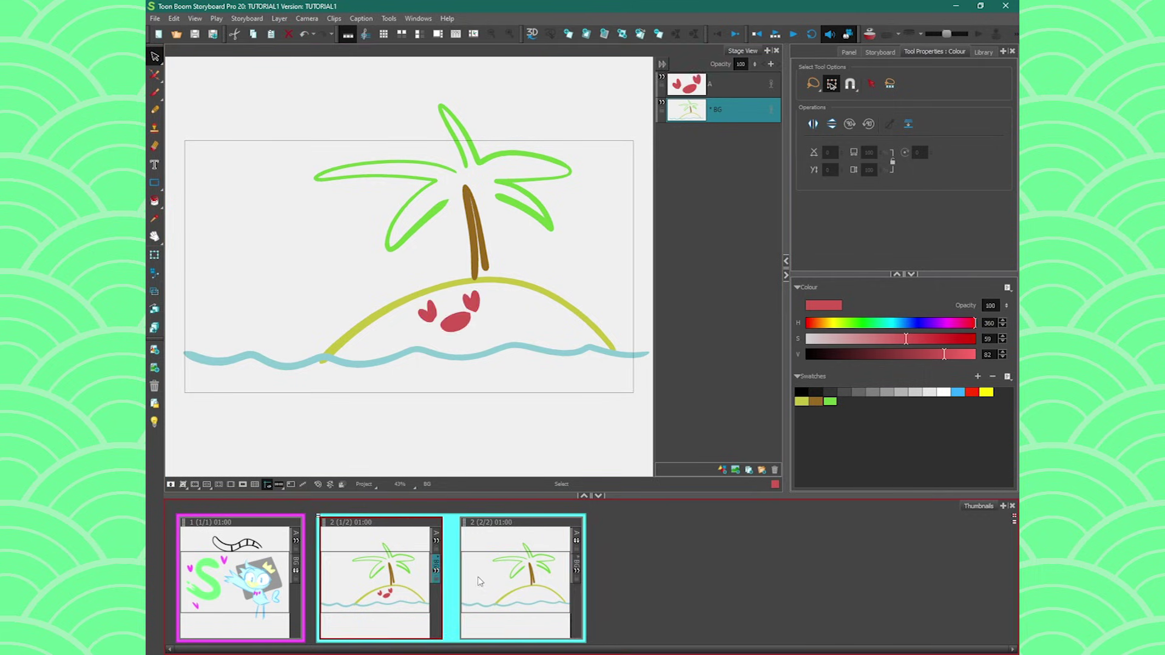
In panel 2, lasso the palm tree, move it down-right and rotate it clockwise.
{"action": "left_click", "coordinate": [485, 580]}
{"action": "mouse_move", "coordinate": [325, 229]}
{"action": "left_mouse_down"}
{"action": "mouse_move", "coordinate": [364, 273]}
{"action": "mouse_move", "coordinate": [328, 237]}
{"action": "left_mouse_up"}
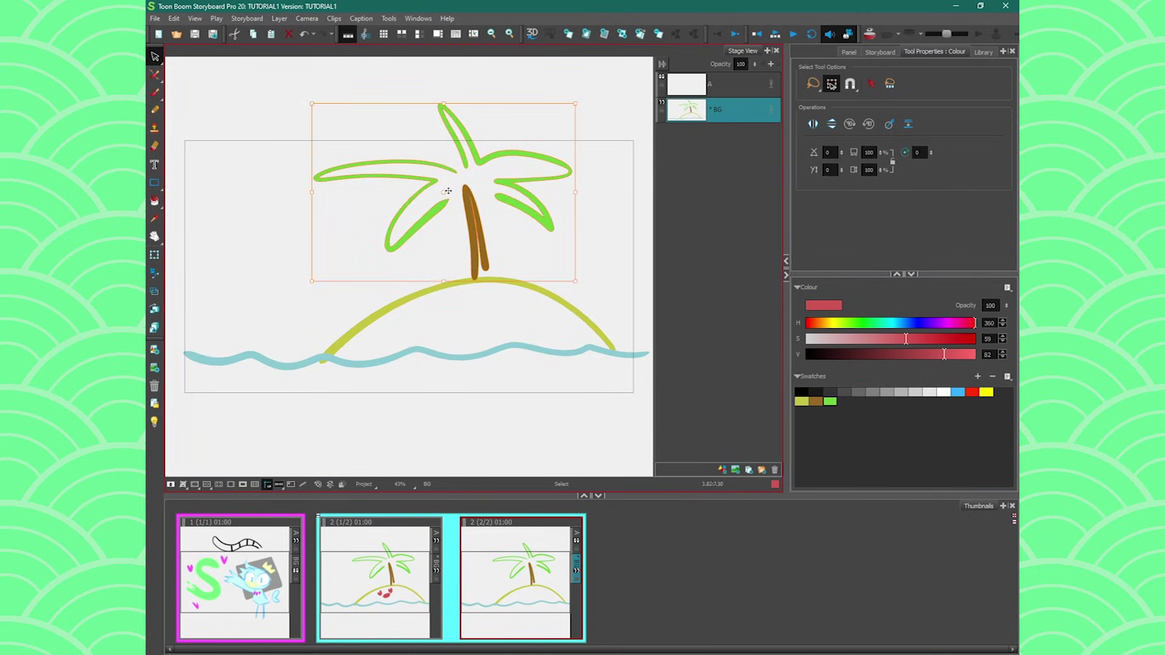
{"action": "mouse_move", "coordinate": [448, 196]}
{"action": "left_mouse_down"}
{"action": "mouse_move", "coordinate": [456, 215]}
{"action": "mouse_move", "coordinate": [481, 186]}
{"action": "left_mouse_up"}
{"action": "left_click_drag", "start_coordinate": [368, 100], "coordinate": [401, 62]}
Compare both island panels to confirm the shared palm tree tilted in each.
{"action": "left_click", "coordinate": [382, 561]}
{"action": "left_click", "coordinate": [491, 567]}
{"action": "left_click", "coordinate": [388, 561]}
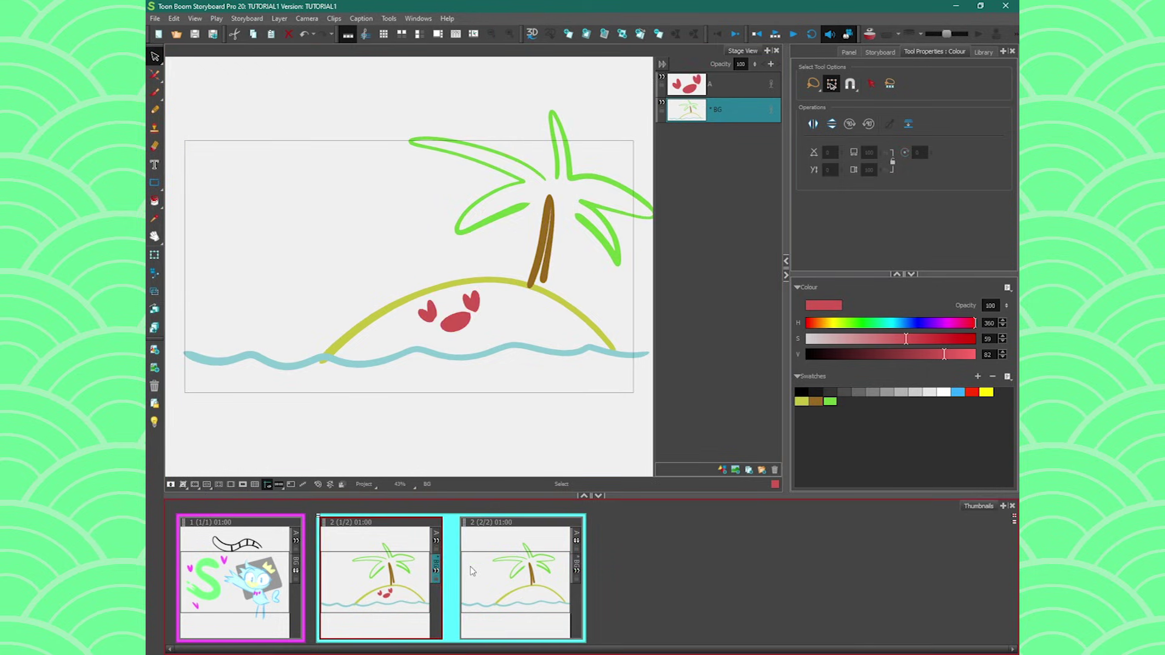
{"action": "left_click", "coordinate": [491, 567]}
{"action": "left_click", "coordinate": [393, 557]}
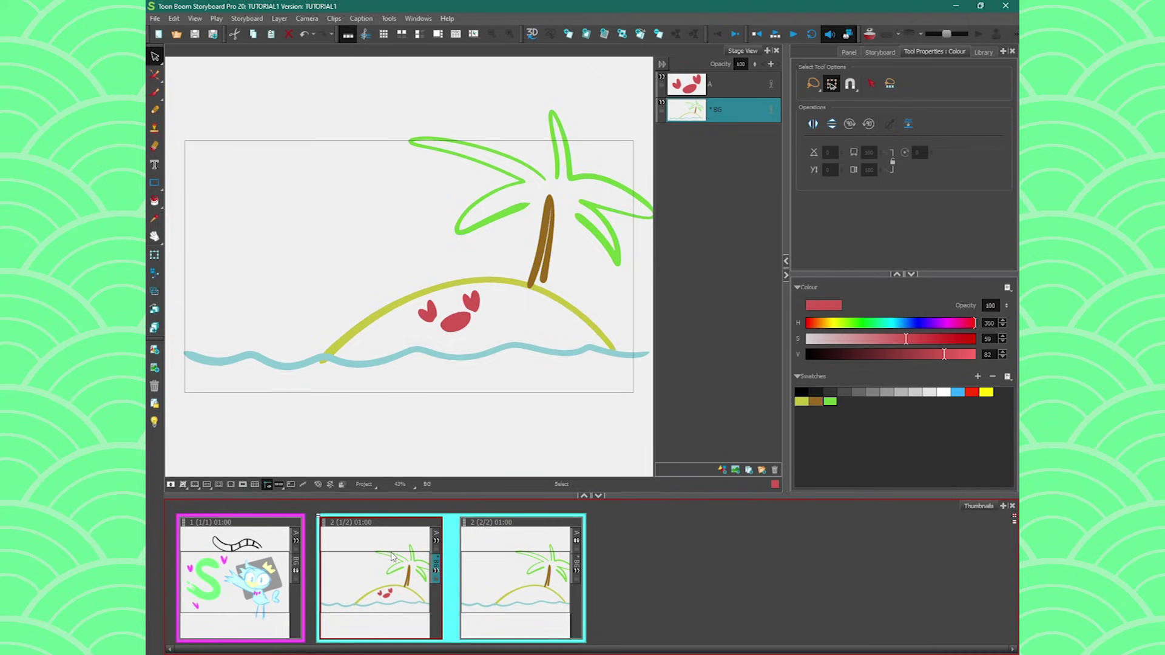
{"action": "left_click", "coordinate": [495, 576]}
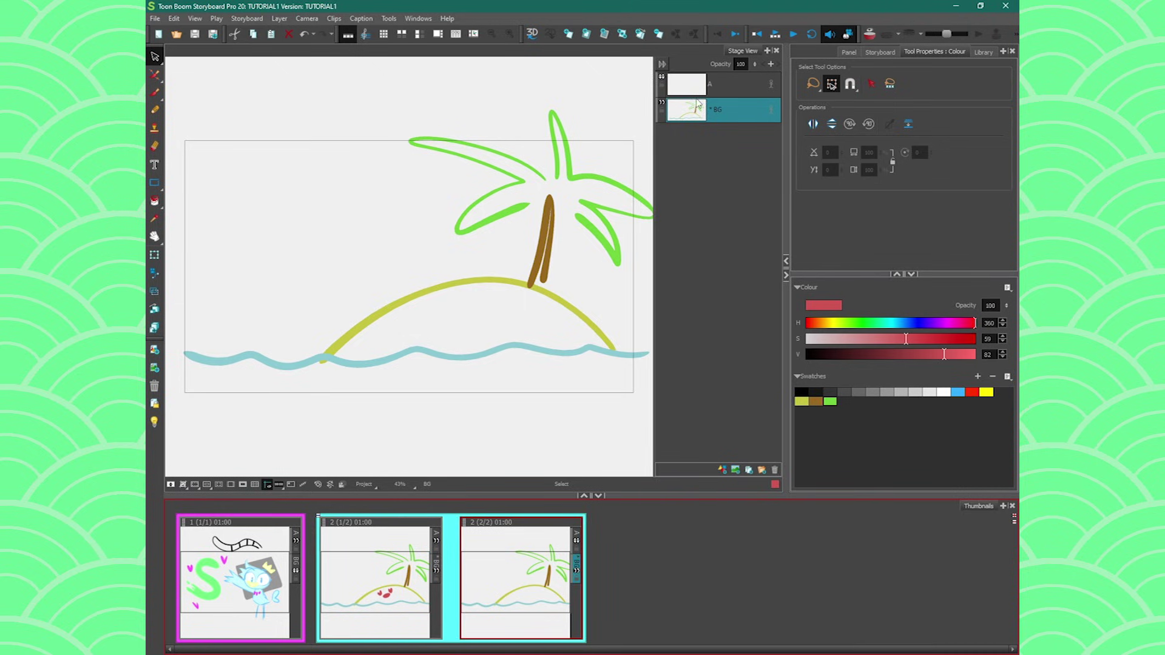
Brush a new crab on layer A of the second island panel.
{"action": "left_click", "coordinate": [712, 85]}
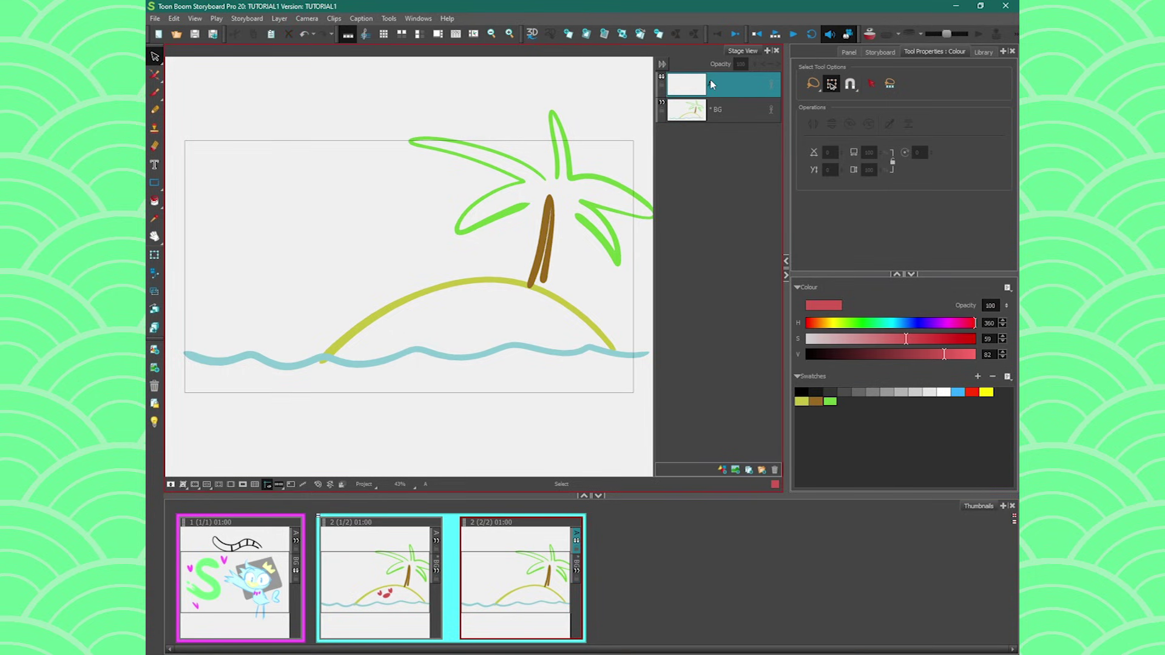
{"action": "key", "text": "alt+b"}
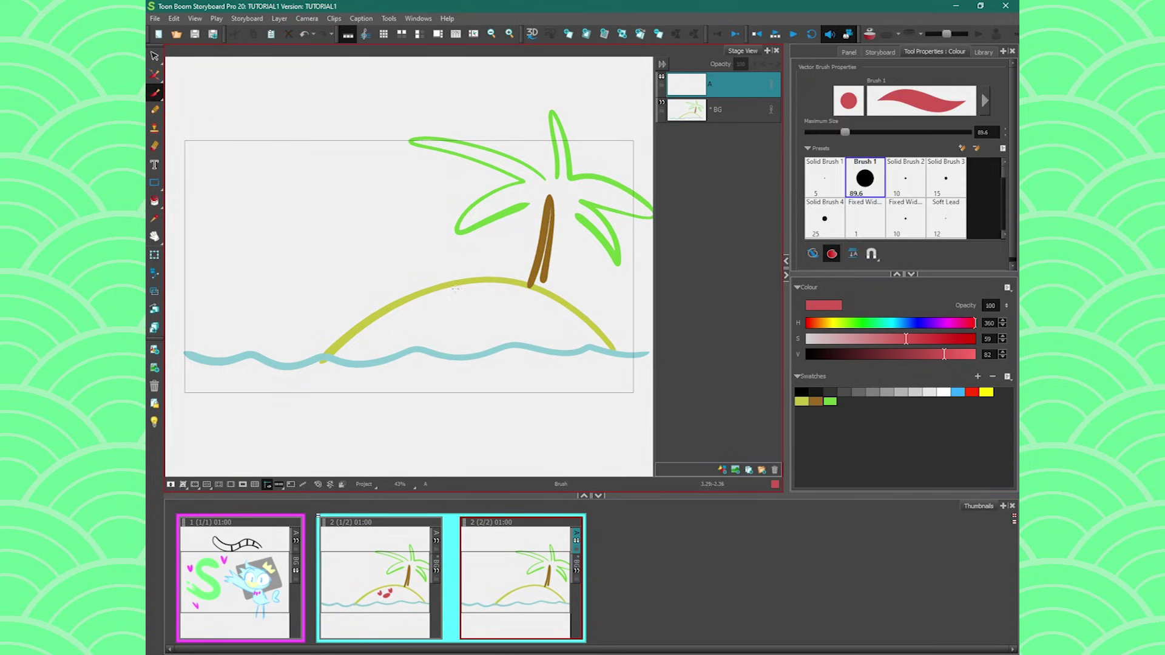
{"action": "mouse_move", "coordinate": [431, 294]}
{"action": "left_mouse_down"}
{"action": "mouse_move", "coordinate": [413, 272]}
{"action": "mouse_move", "coordinate": [425, 279]}
{"action": "mouse_move", "coordinate": [436, 238]}
{"action": "mouse_move", "coordinate": [443, 267]}
{"action": "mouse_move", "coordinate": [402, 222]}
{"action": "mouse_move", "coordinate": [410, 261]}
{"action": "left_mouse_up"}
{"action": "left_click", "coordinate": [442, 551]}
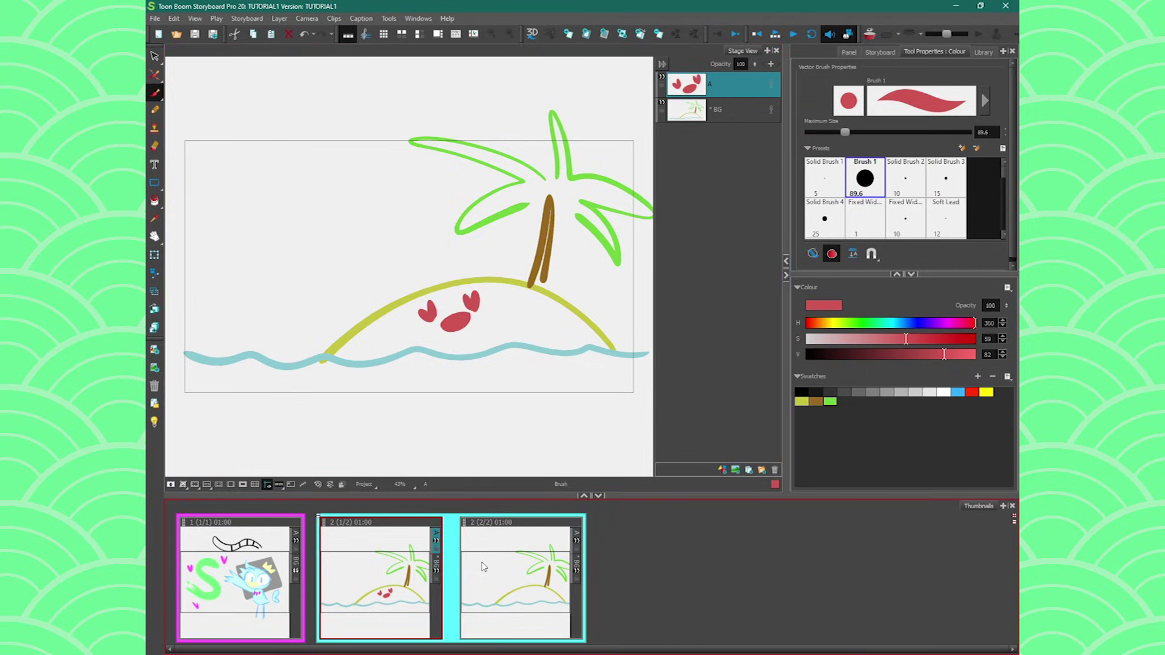
{"action": "left_click", "coordinate": [480, 559]}
Select the new crab and scale it down near the palm trunk.
{"action": "key", "text": "alt+s"}
{"action": "left_click_drag", "start_coordinate": [364, 208], "coordinate": [454, 307]}
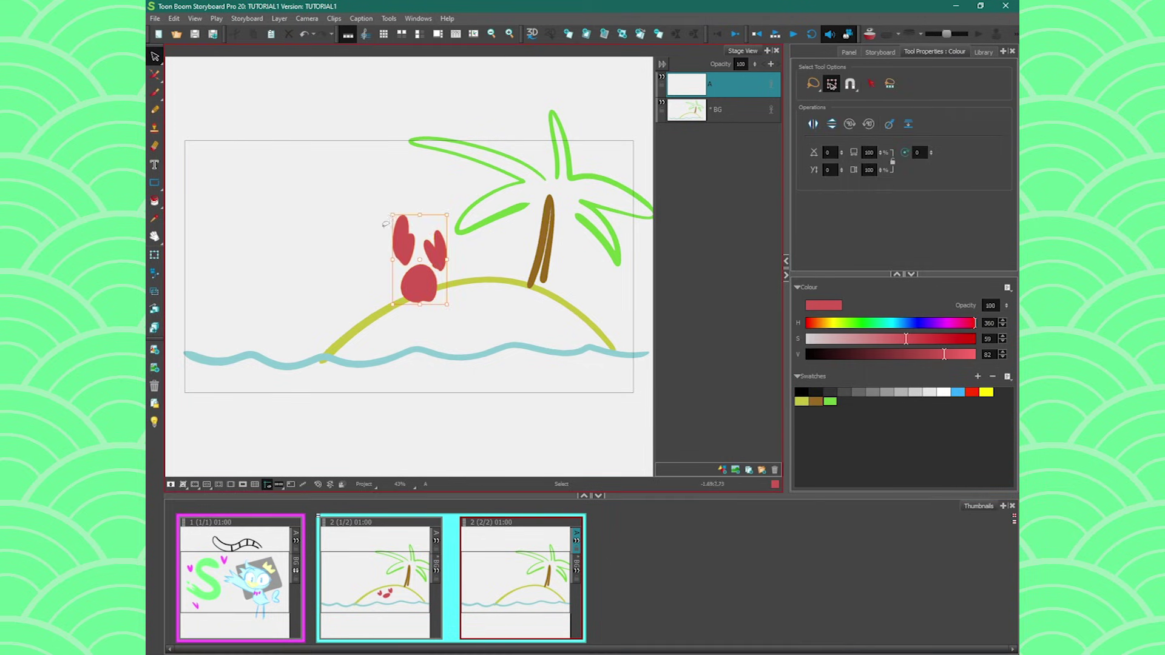
{"action": "left_click_drag", "start_coordinate": [404, 237], "coordinate": [425, 272]}
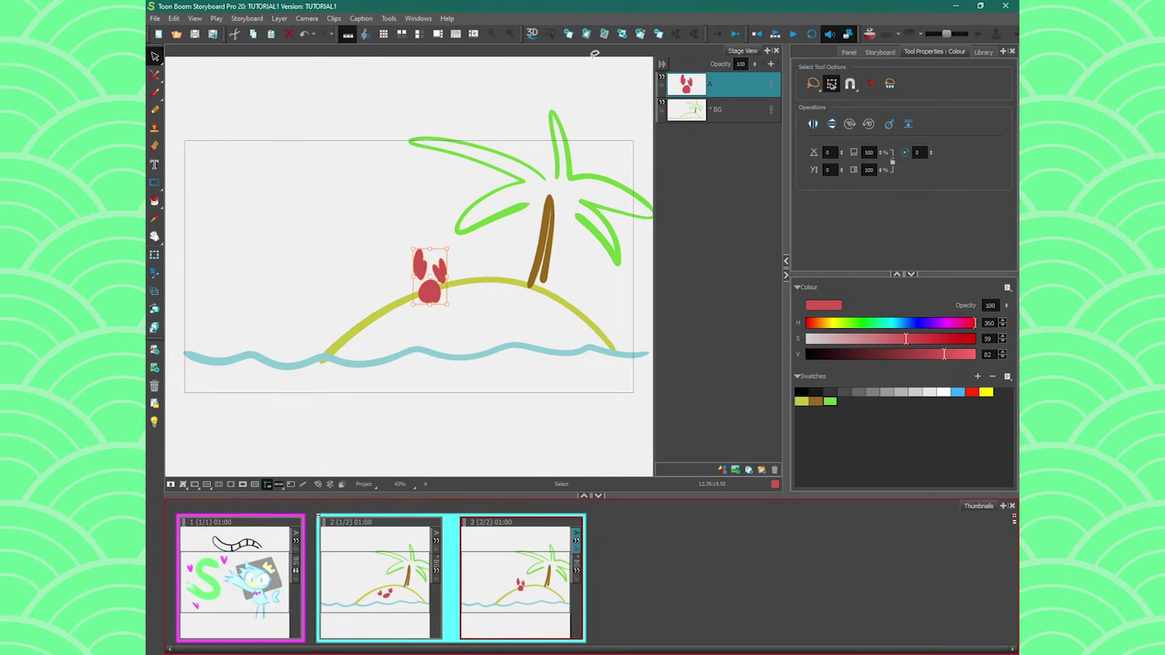
{"action": "left_click", "coordinate": [622, 35]}
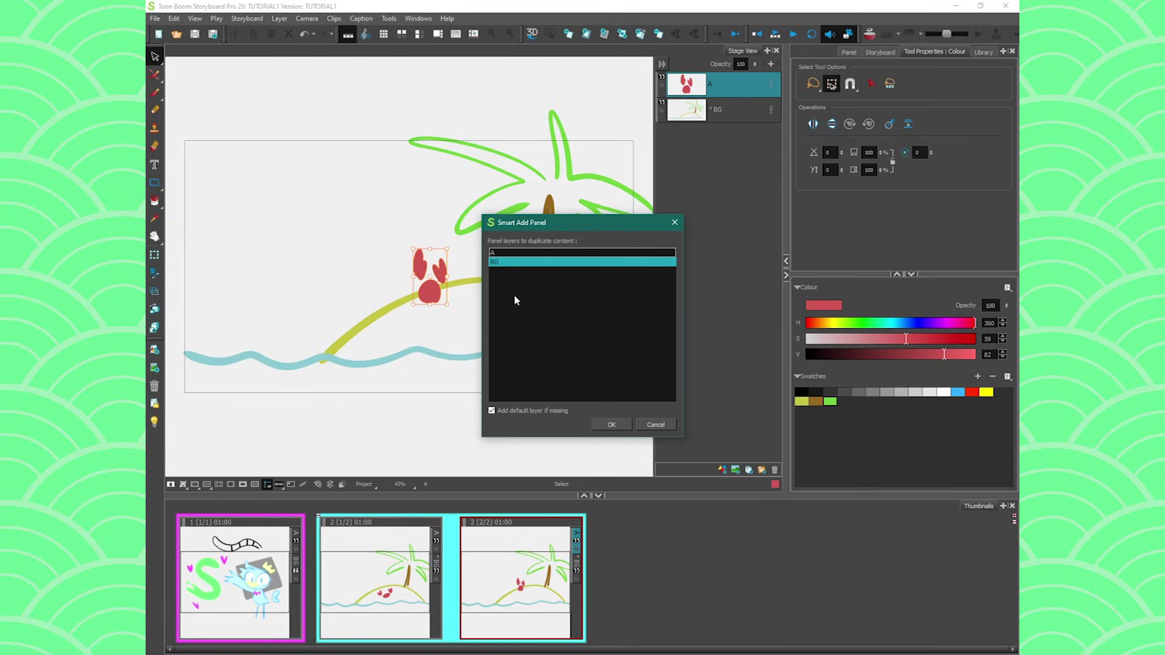
Add a third island panel sharing the BG layer through Smart Add Panel.
{"action": "double_click", "coordinate": [494, 253]}
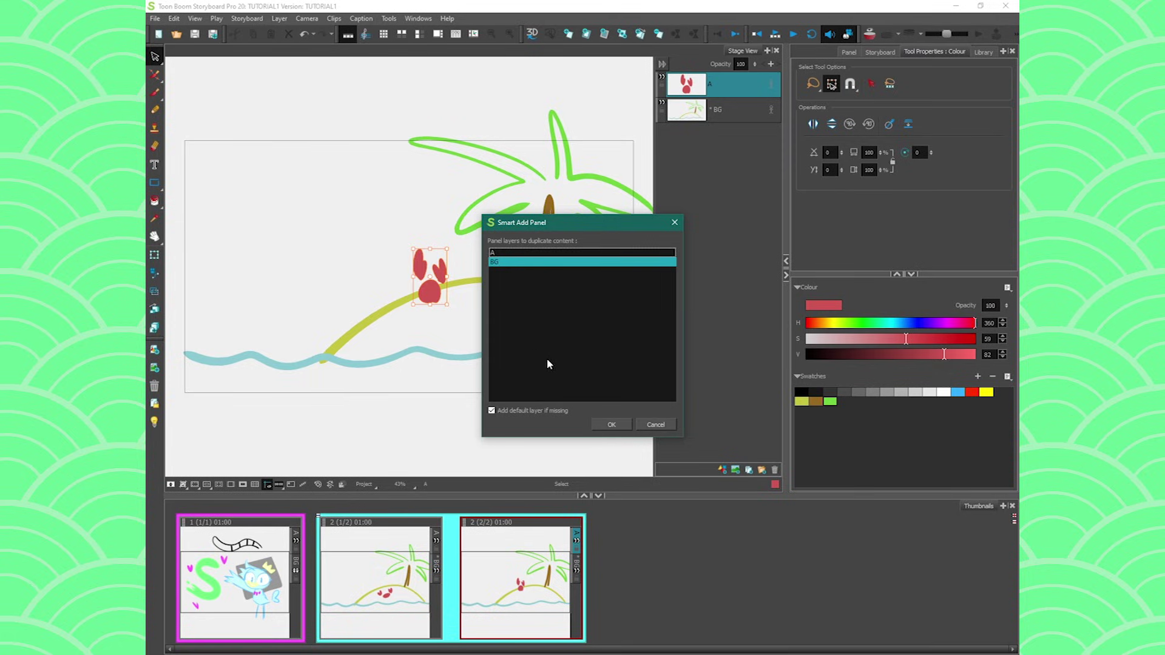
{"action": "left_click", "coordinate": [604, 424]}
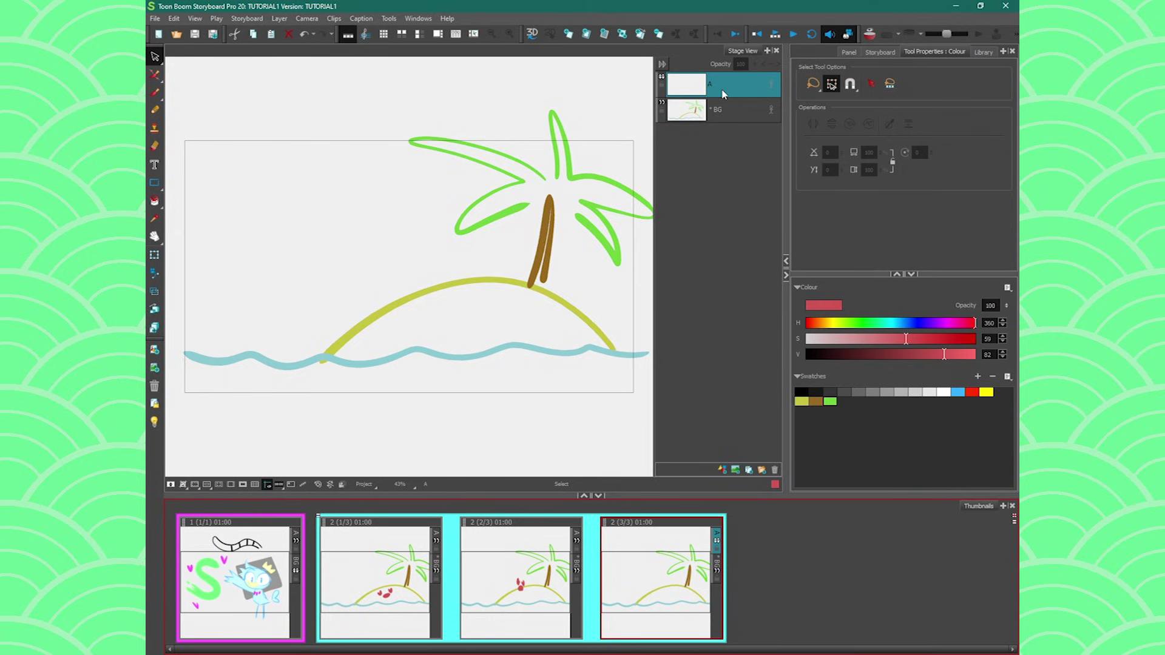
{"action": "left_click", "coordinate": [154, 92]}
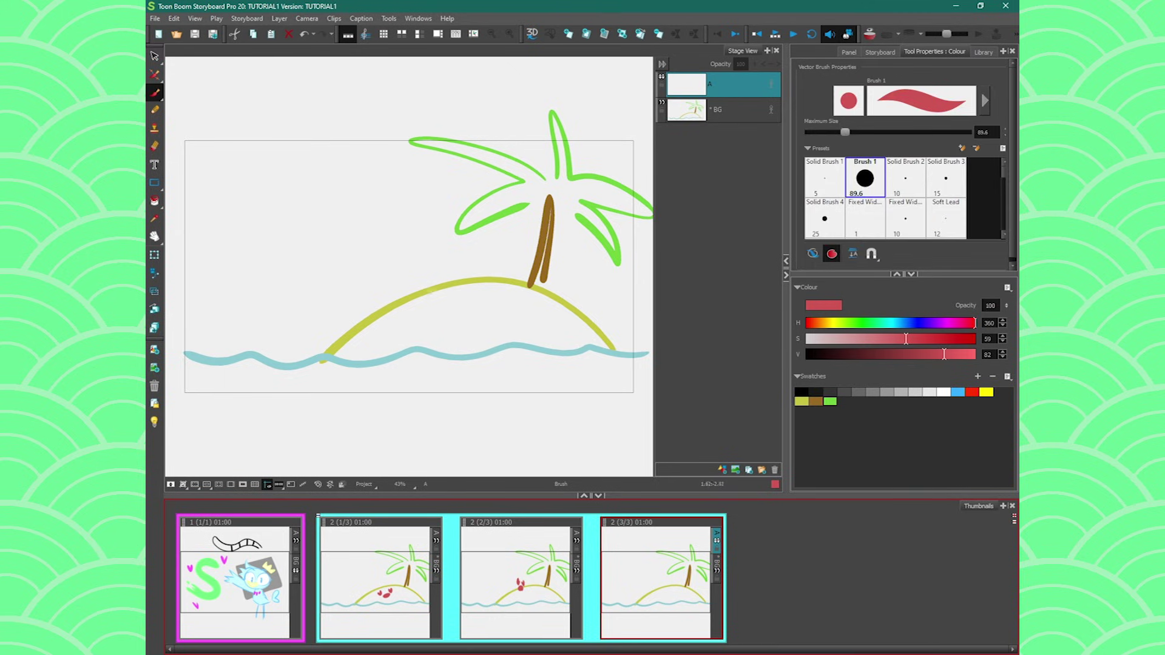
Brush a heart-clawed crab in panel 3, then switch to the Horizontal Workspace.
{"action": "left_click", "coordinate": [406, 571]}
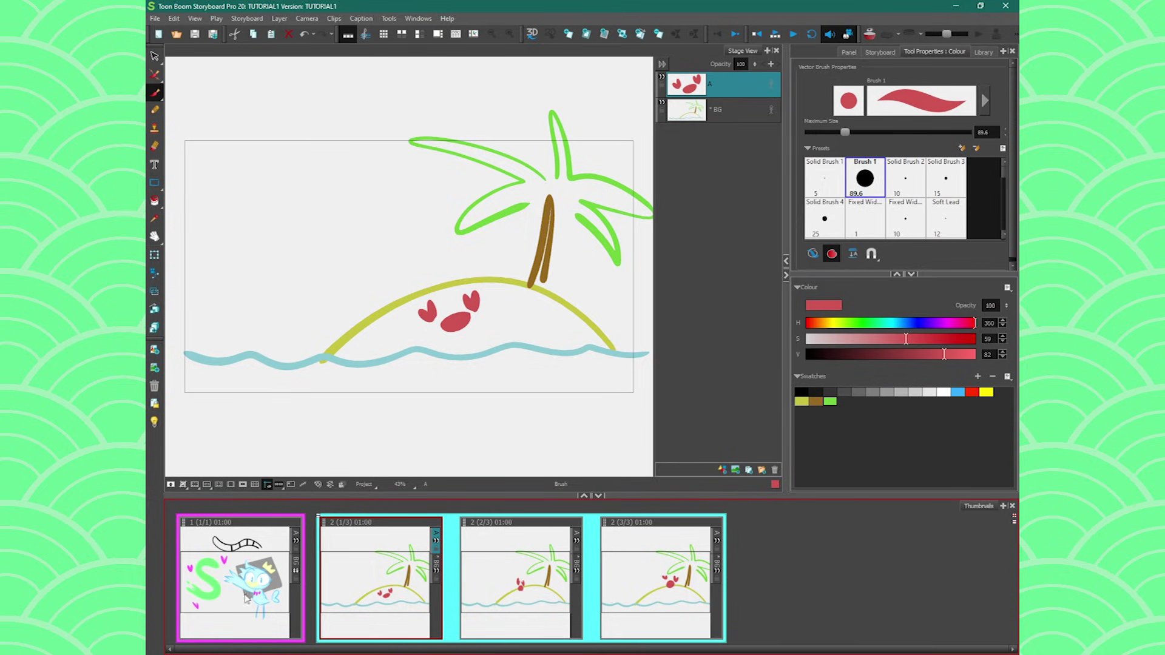
{"action": "left_click", "coordinate": [522, 583]}
{"action": "left_click", "coordinate": [613, 607]}
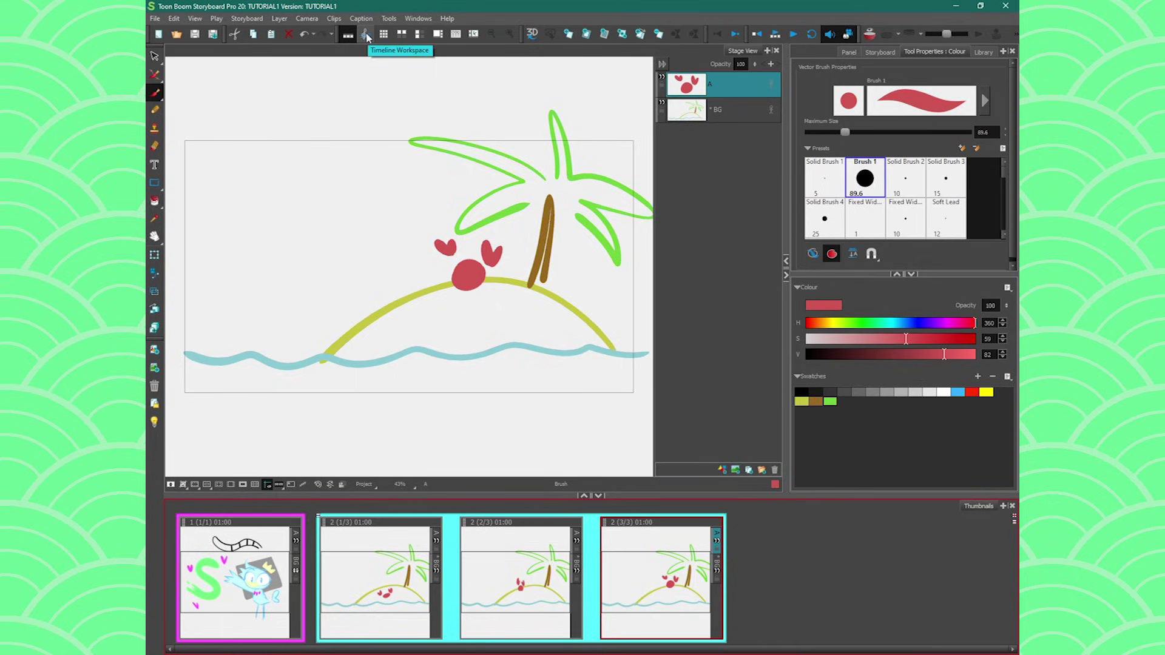
{"action": "left_click", "coordinate": [403, 36]}
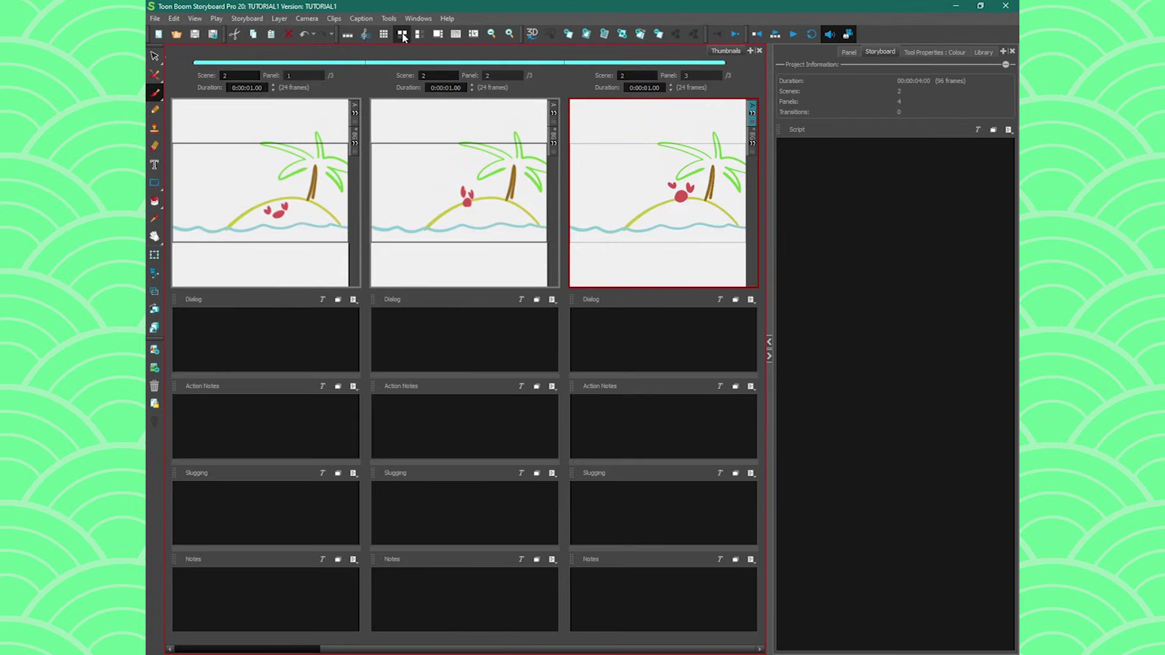